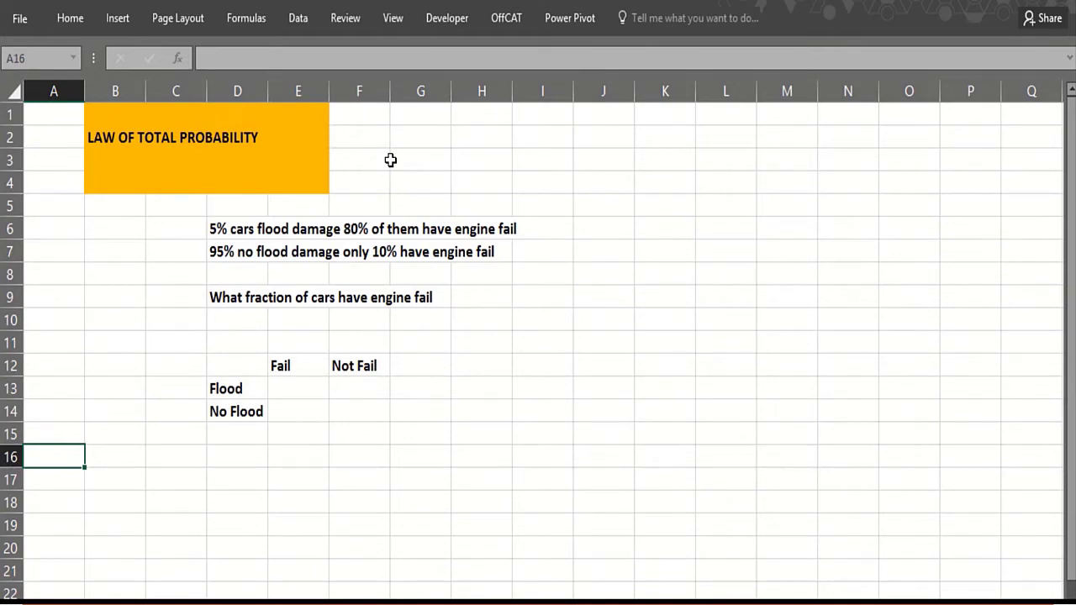
{"action": "left_click", "coordinate": [414, 159]}
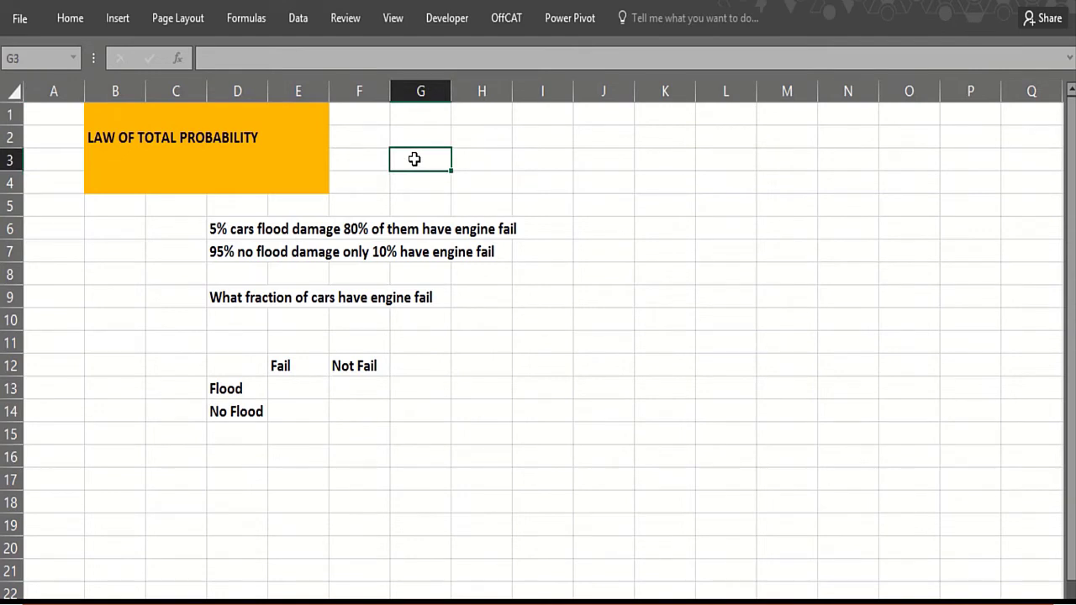
{"action": "left_click", "coordinate": [180, 228]}
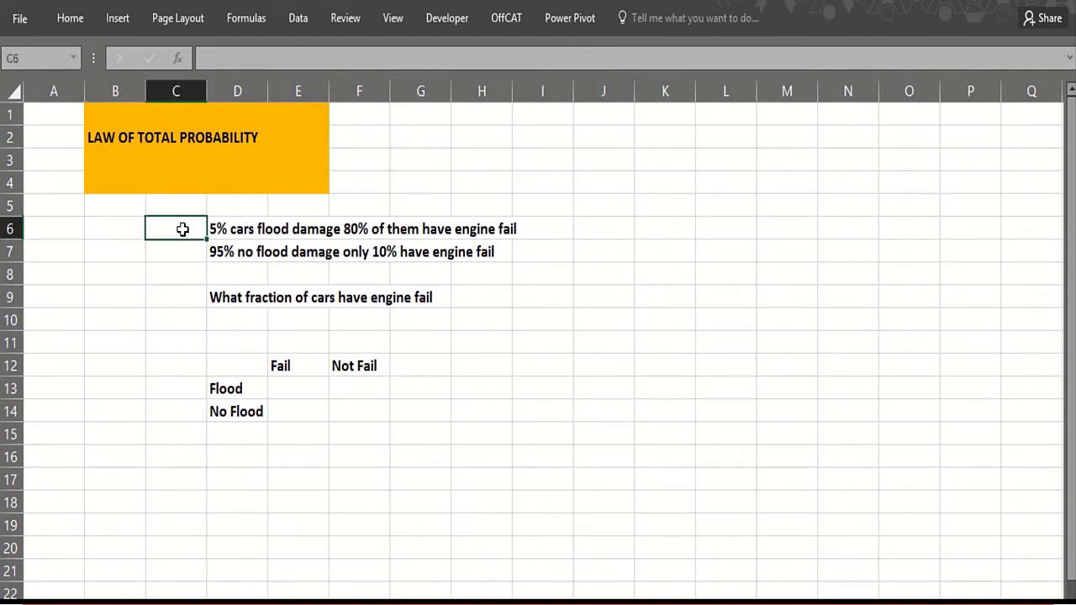
{"action": "left_click", "coordinate": [214, 229]}
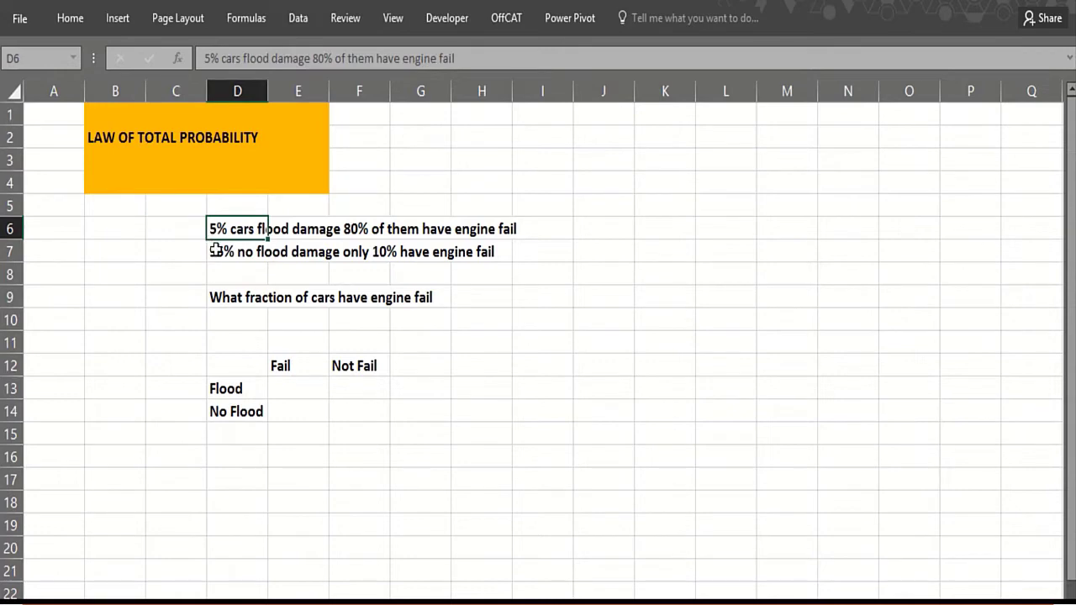
{"action": "left_click", "coordinate": [224, 269]}
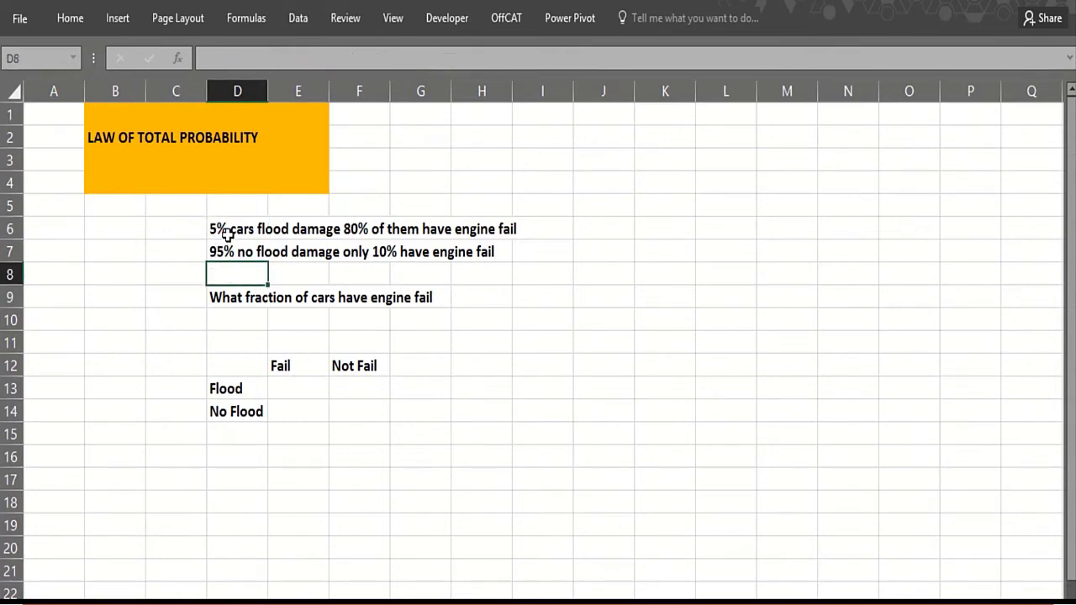
{"action": "left_click", "coordinate": [227, 232]}
{"action": "left_click", "coordinate": [214, 274]}
Step: Enter the flood probabilities as text: P(FL)=.05 in G2 and P(N FL)=.95 in G3
{"action": "left_click", "coordinate": [395, 136]}
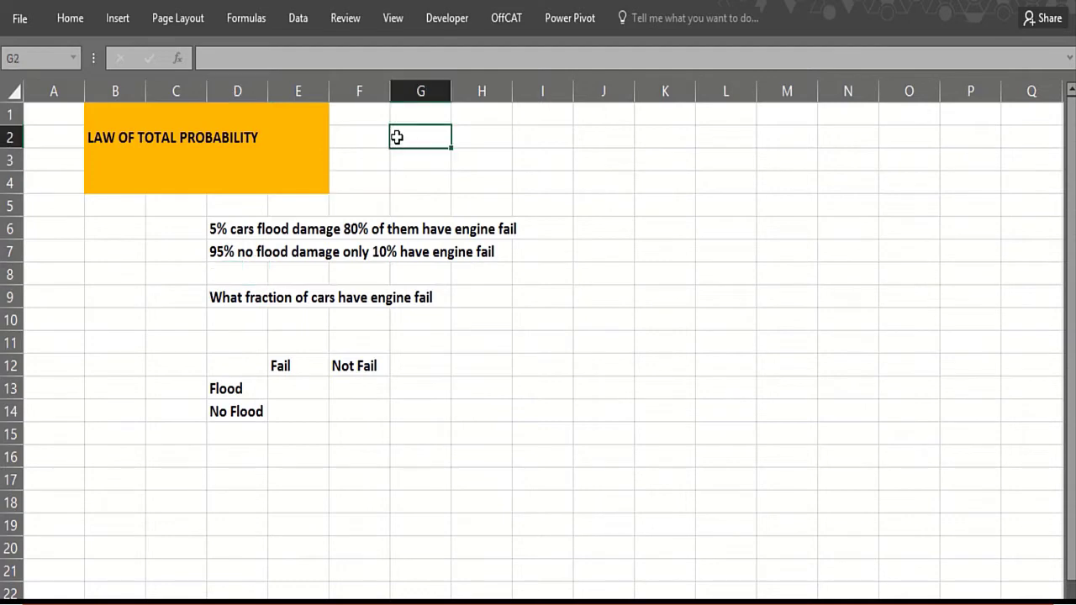
{"action": "type", "text": "P(FL)=.0"}
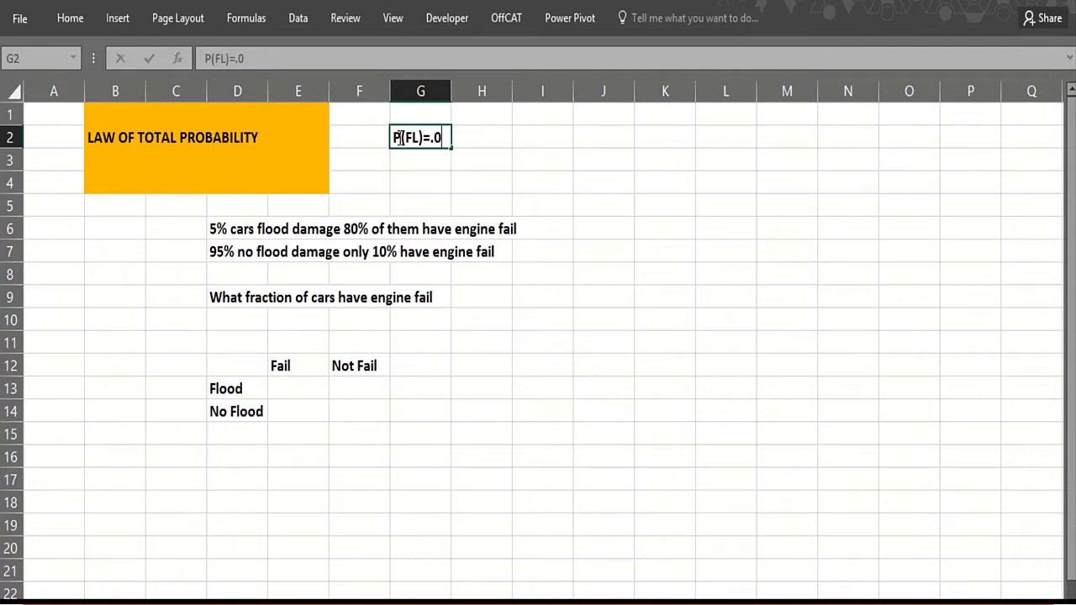
{"action": "type", "text": "5"}
{"action": "key", "text": "Return"}
{"action": "type", "text": "P(N"}
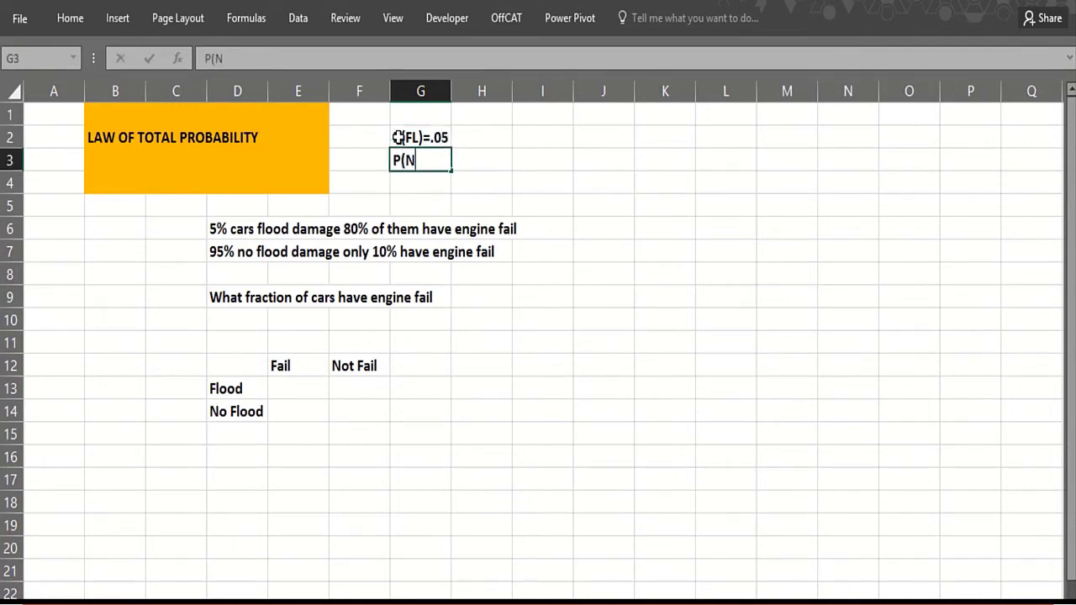
{"action": "type", "text": " FL)=.95"}
{"action": "key", "text": "Return"}
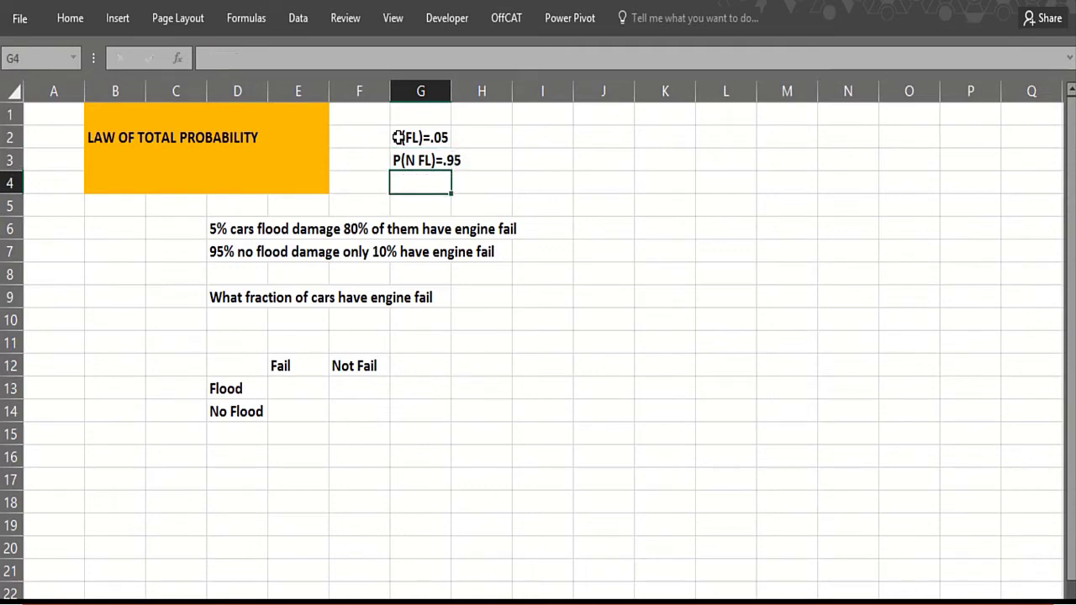
Step: Enter the conditional failure probability for flooded cars, P(FAIL|FL)=.8, in cell I2
{"action": "left_click", "coordinate": [515, 137]}
{"action": "type", "text": "P("}
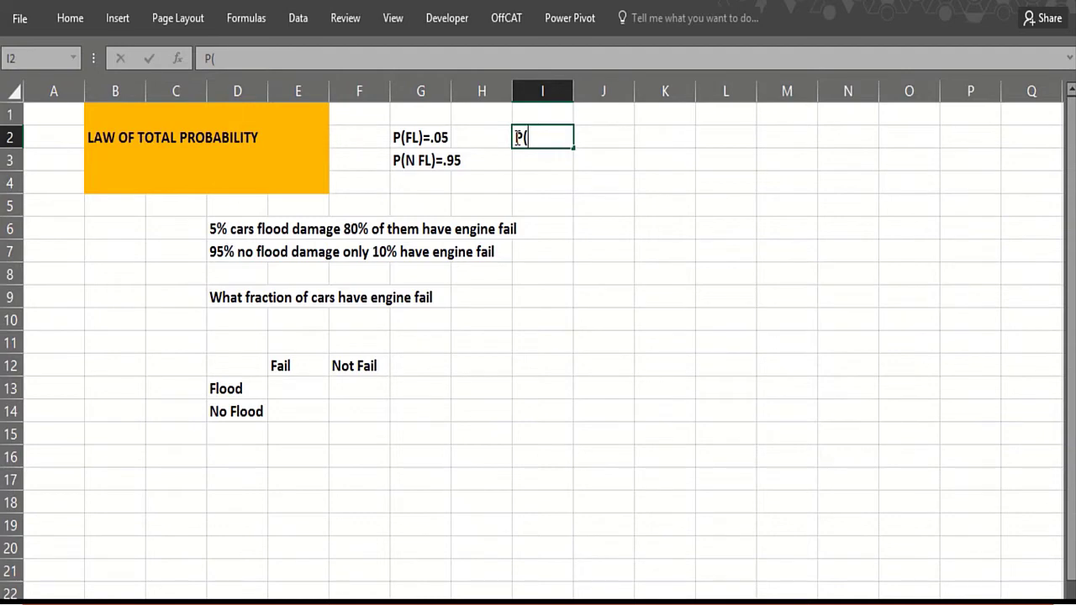
{"action": "type", "text": "FAIL|FL)="}
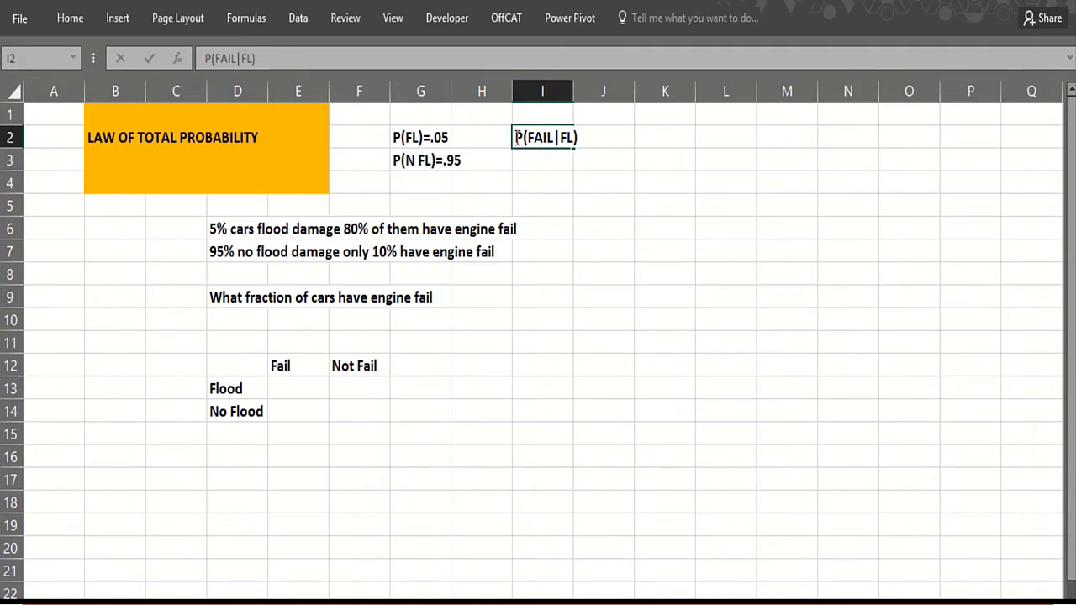
{"action": "type", "text": ".8"}
{"action": "key", "text": "Return"}
Step: Enter the conditional failure probability for cars without flood damage, P(FAIL|N FL) = .10, in cell I3
{"action": "type", "text": "p"}
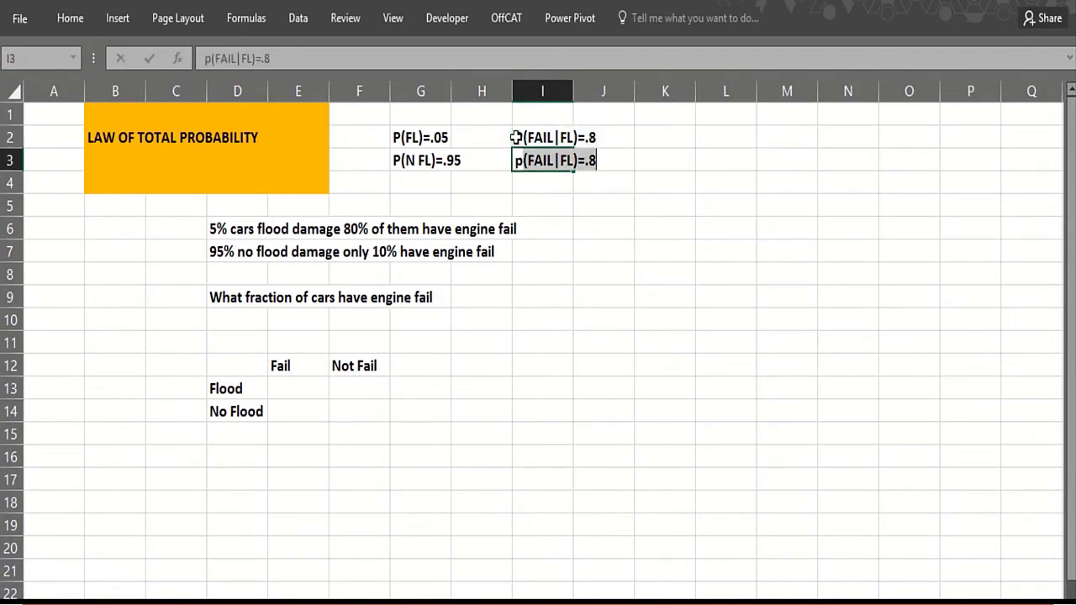
{"action": "key", "text": "BackSpace"}
{"action": "type", "text": "P"}
{"action": "key", "text": "BackSpace"}
{"action": "key", "text": "BackSpace"}
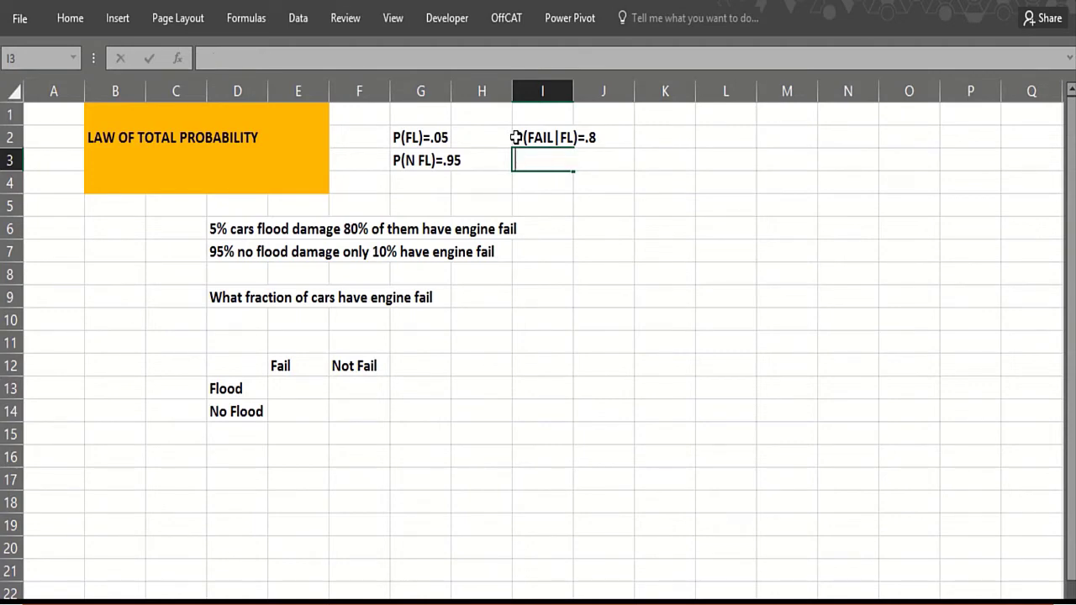
{"action": "type", "text": "P("}
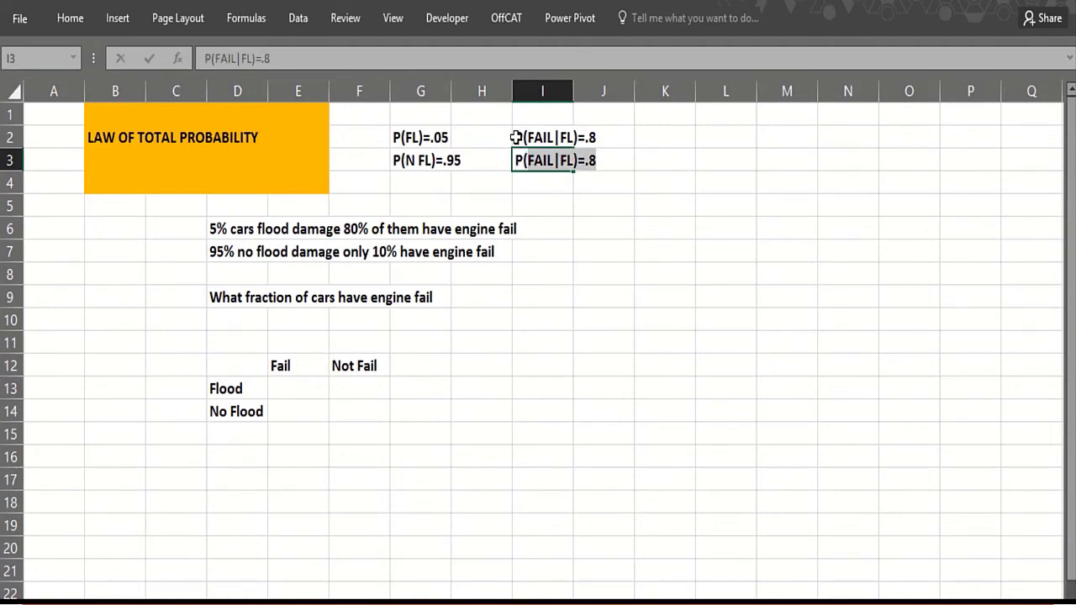
{"action": "type", "text": "FAIL|N f"}
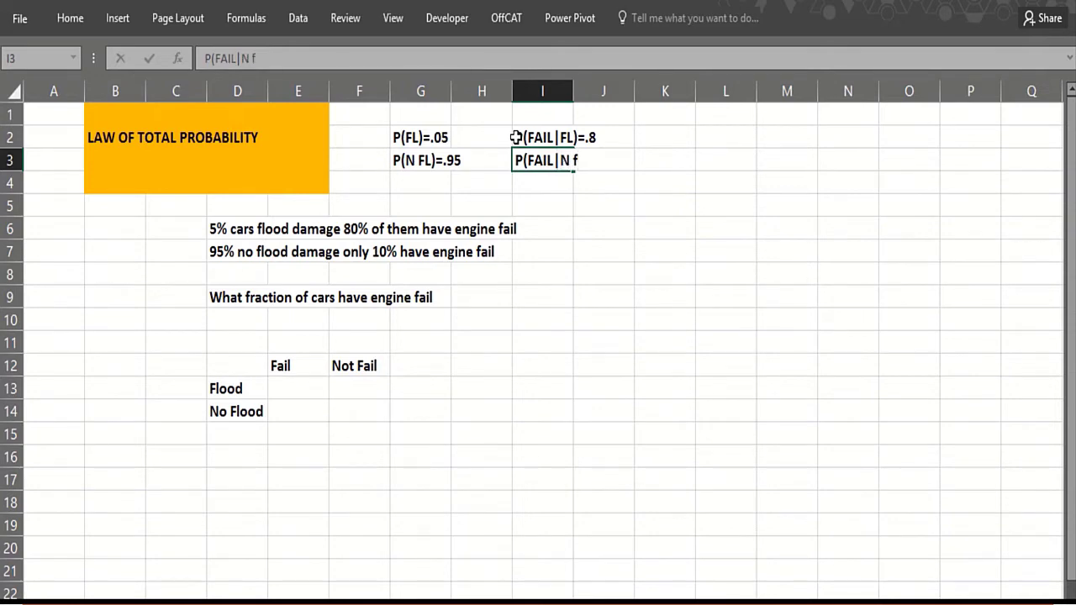
{"action": "key", "text": "BackSpace"}
{"action": "type", "text": "FL) = .10"}
{"action": "key", "text": "Return"}
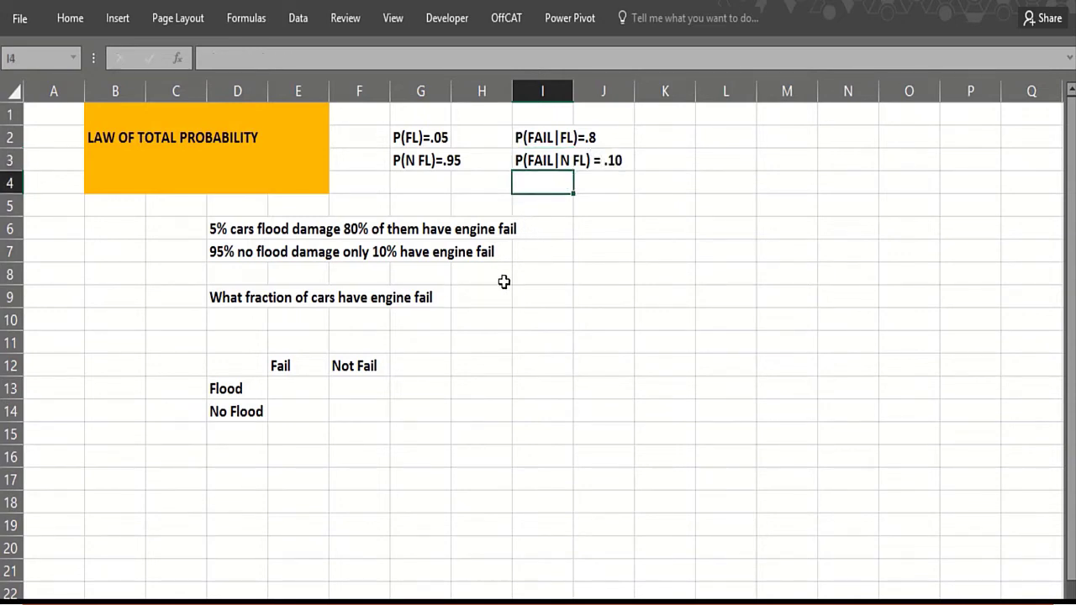
Step: Write the total probability statement P(FAIL)=P(FAIL WITH FL) +P(FAIL N FL) in cell I8
{"action": "left_click", "coordinate": [549, 280]}
{"action": "type", "text": "P"}
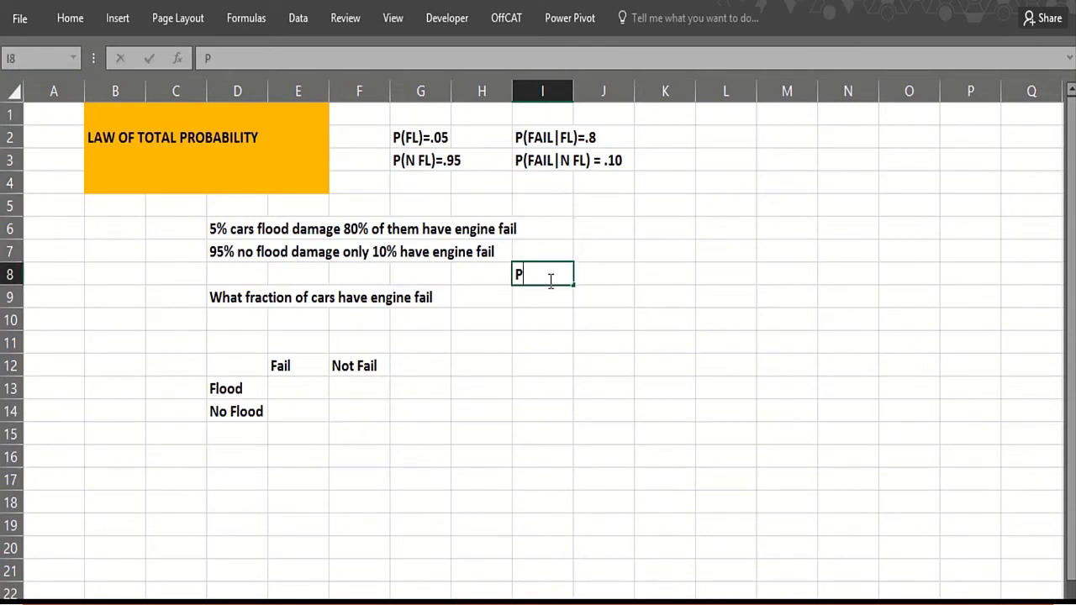
{"action": "type", "text": "(FAIL)=P(FAIL WIT"}
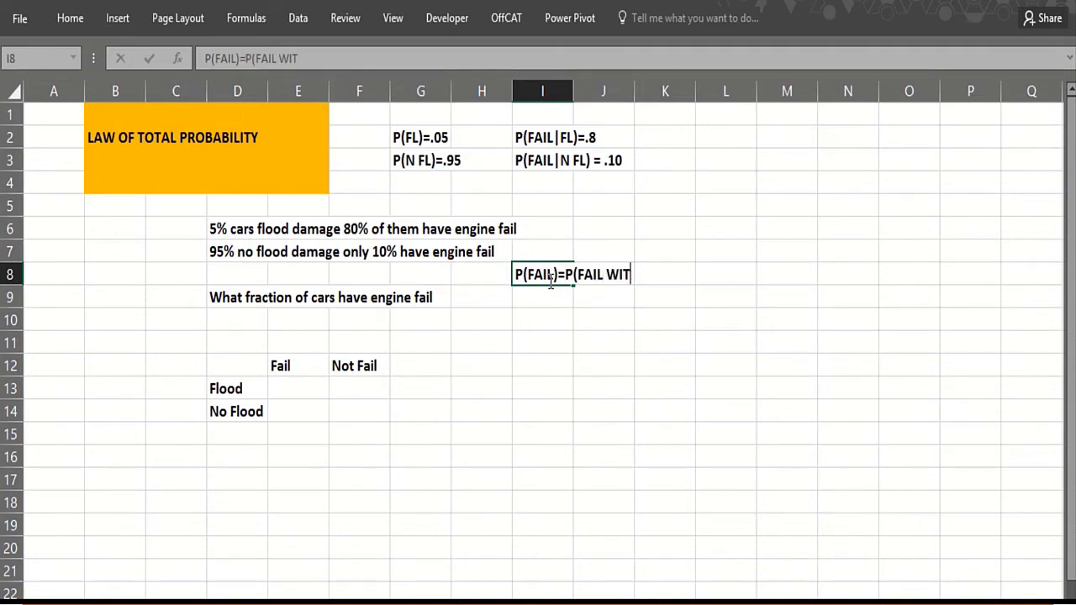
{"action": "type", "text": "H FL) +p"}
{"action": "key", "text": "BackSpace"}
{"action": "type", "text": "P"}
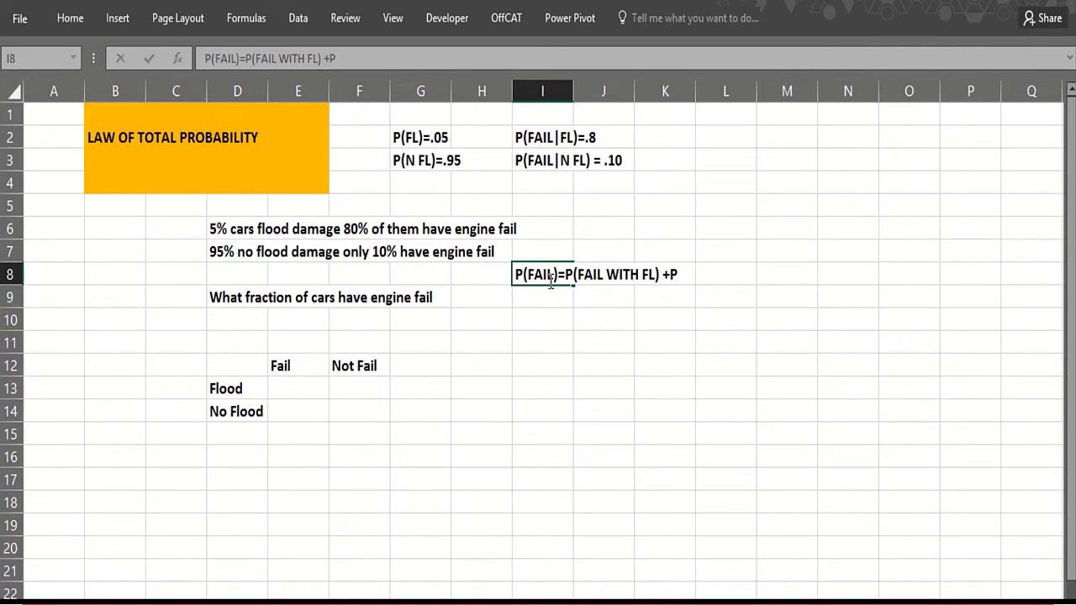
{"action": "type", "text": "(FAIL N FL)"}
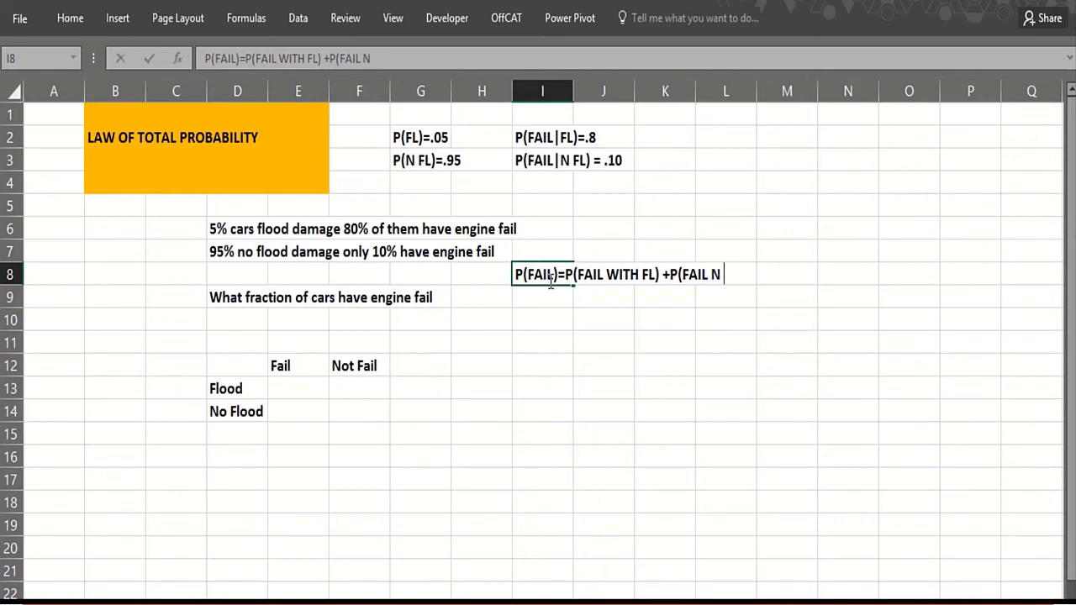
{"action": "key", "text": "Return"}
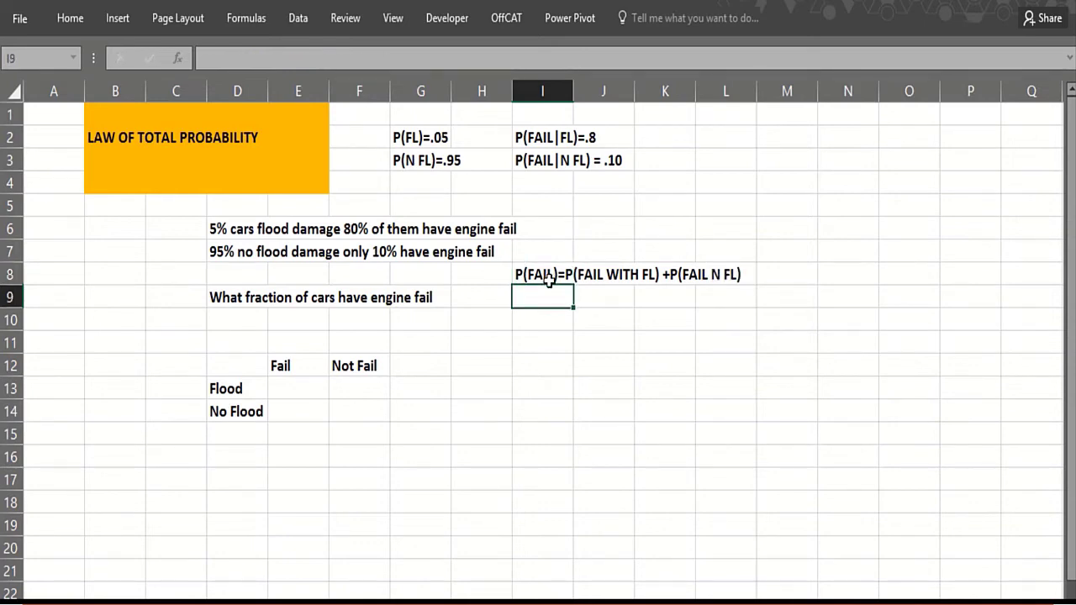
Step: Write the expanded expression P(FL)*P(FAIL|FL)+P(N FL)*P(FAIL|N FL) in cell J9
{"action": "key", "text": "Right"}
{"action": "type", "text": "P("}
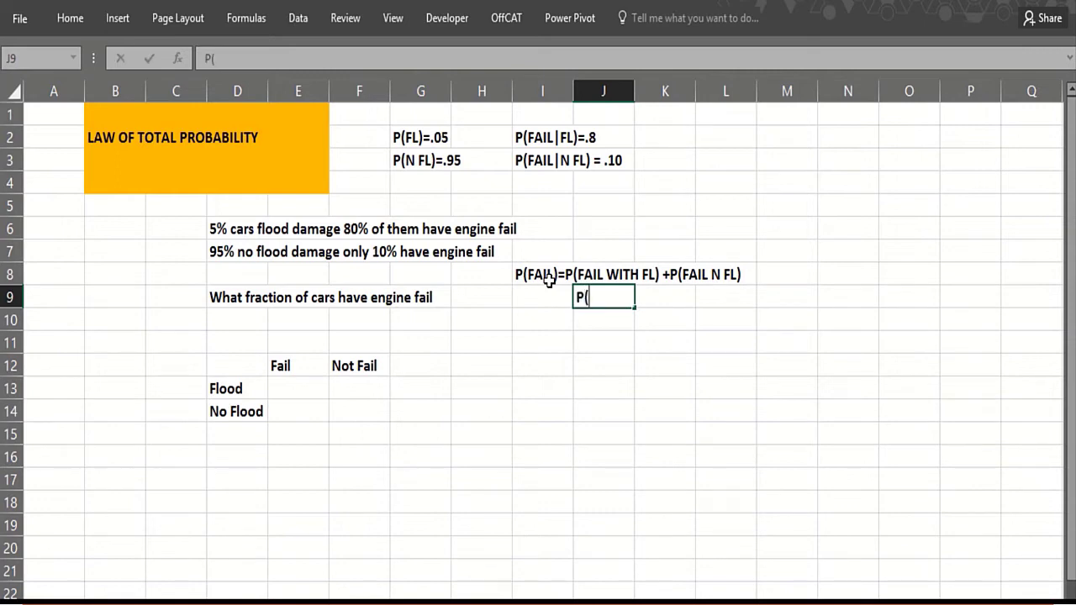
{"action": "type", "text": "FL)*P(("}
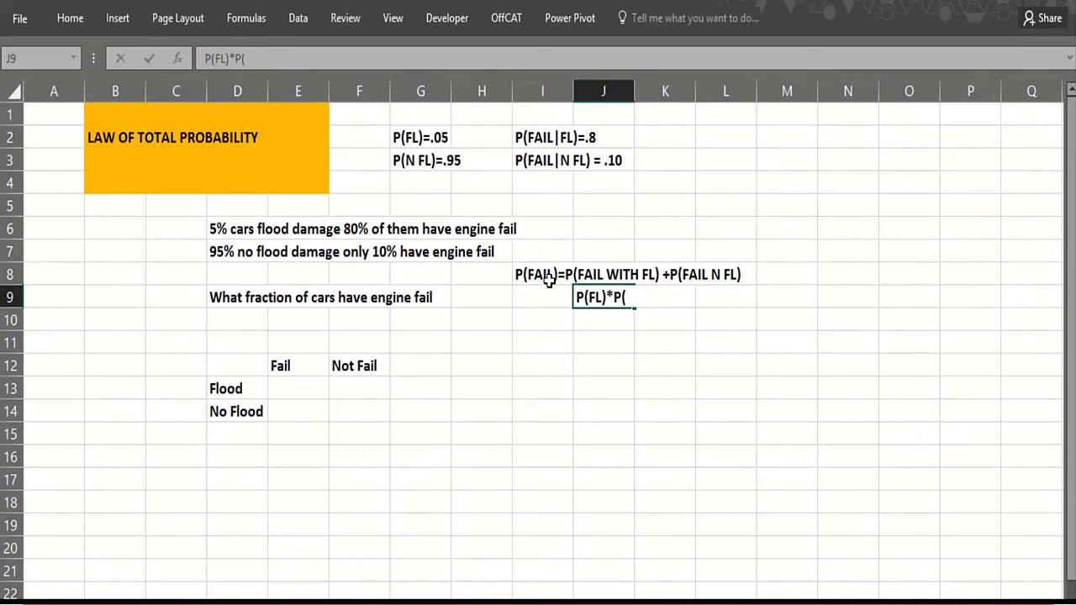
{"action": "type", "text": "FAIL|FL)"}
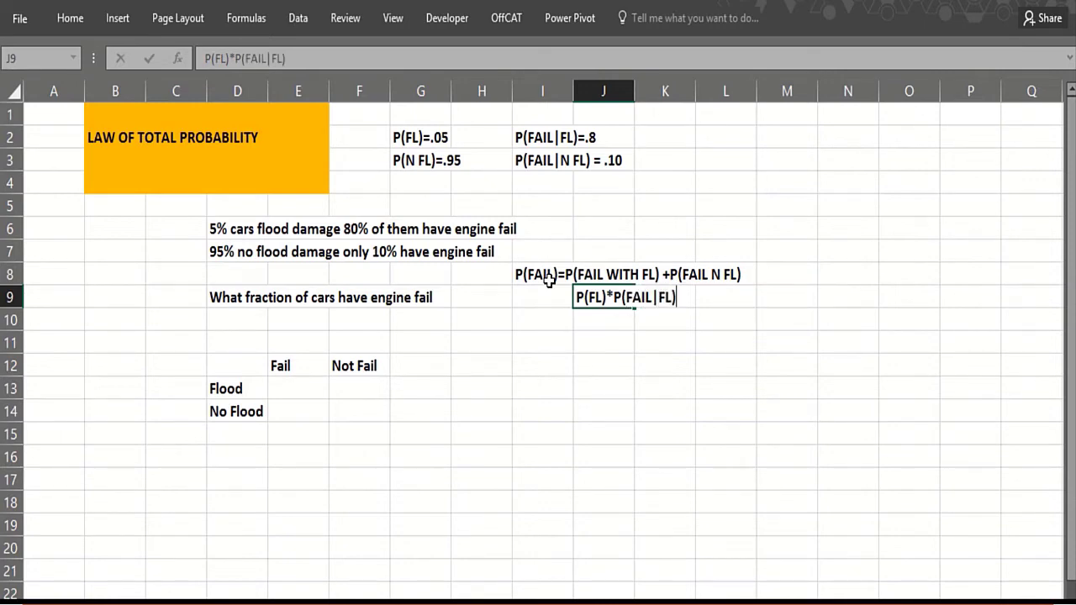
{"action": "type", "text": "+p"}
{"action": "key", "text": "BackSpace"}
{"action": "type", "text": "P(N FL)"}
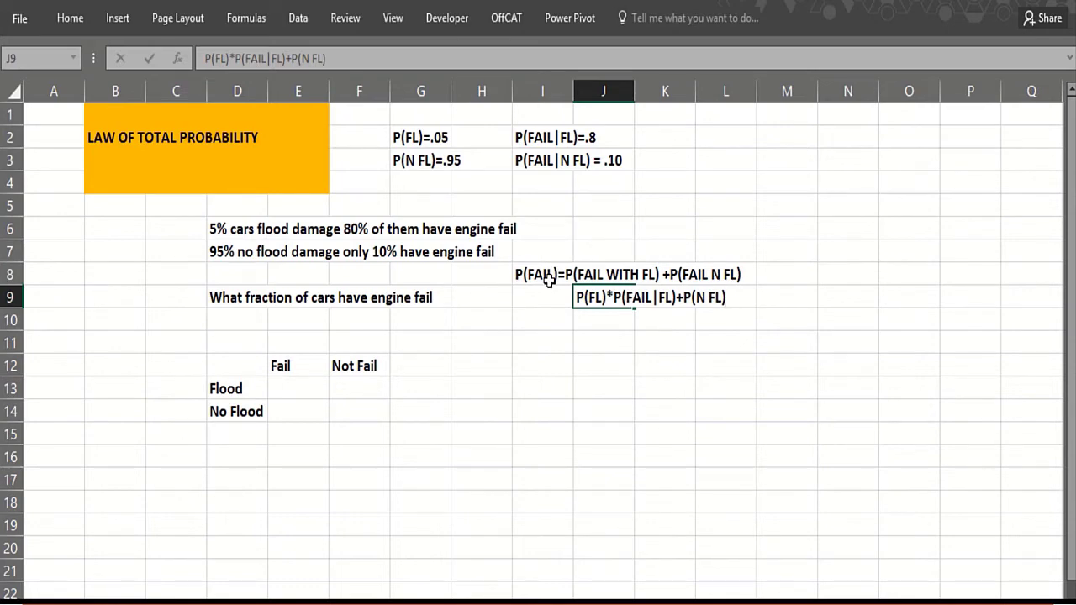
{"action": "type", "text": "*p"}
{"action": "key", "text": "BackSpace"}
{"action": "type", "text": "P("}
{"action": "key", "text": "BackSpace"}
{"action": "key", "text": "BackSpace"}
{"action": "type", "text": "P9"}
{"action": "type", "text": "FAIL"}
{"action": "key", "text": "BackSpace"}
{"action": "key", "text": "BackSpace"}
{"action": "key", "text": "BackSpace"}
{"action": "key", "text": "BackSpace"}
{"action": "key", "text": "BackSpace"}
{"action": "type", "text": "(FAIL|"}
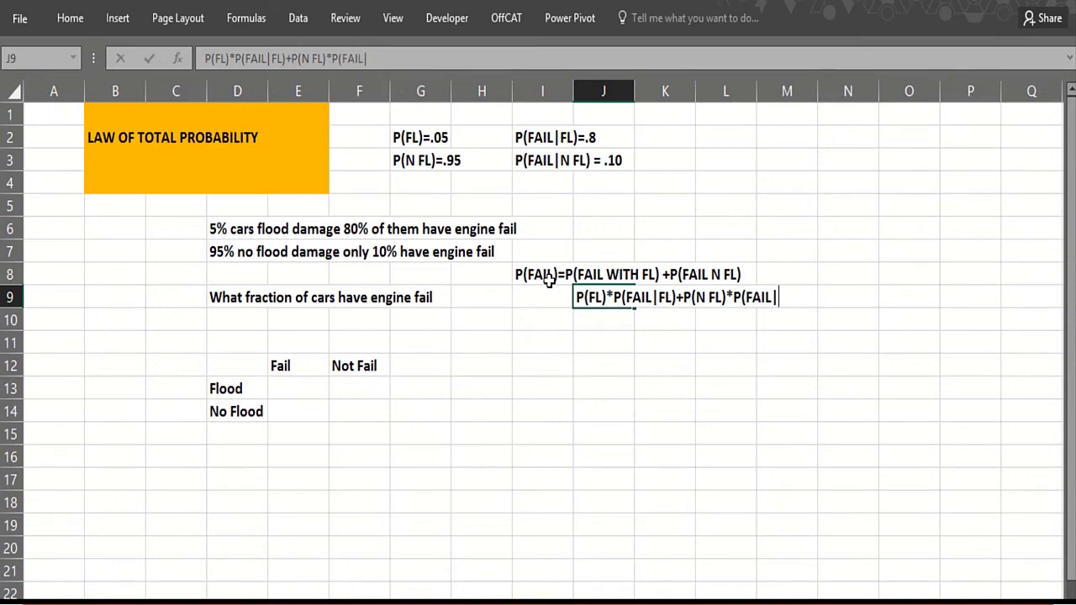
{"action": "type", "text": "N FL)"}
{"action": "key", "text": "Return"}
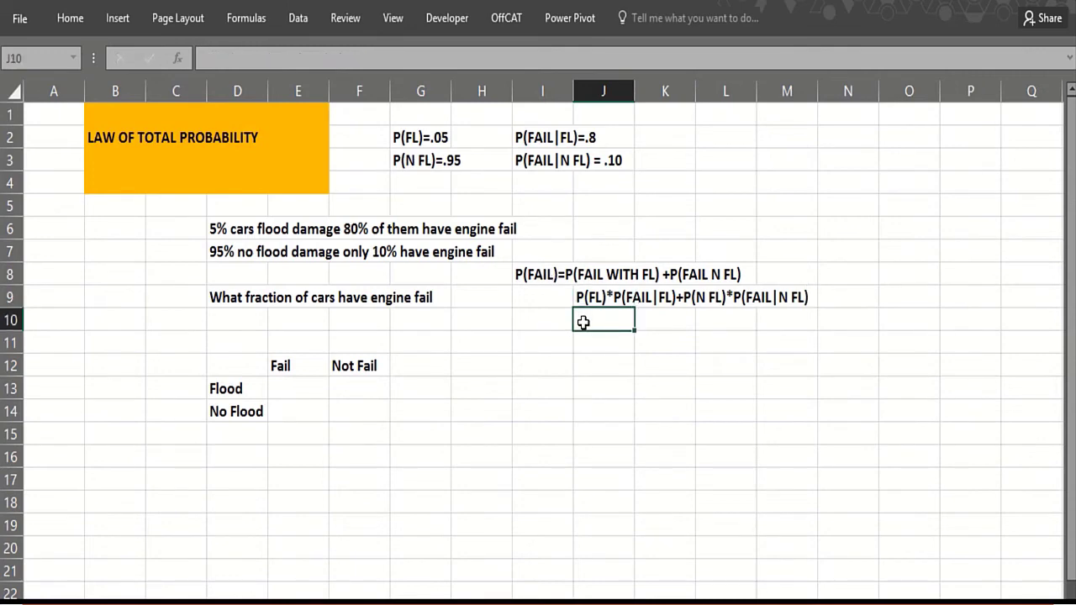
Step: Write the substituted values .05*.8+.95*.10 as text in J10 and calculate them with the formula =.05*.8+.95*.10 in J11
{"action": "type", "text": ".05*.8+"}
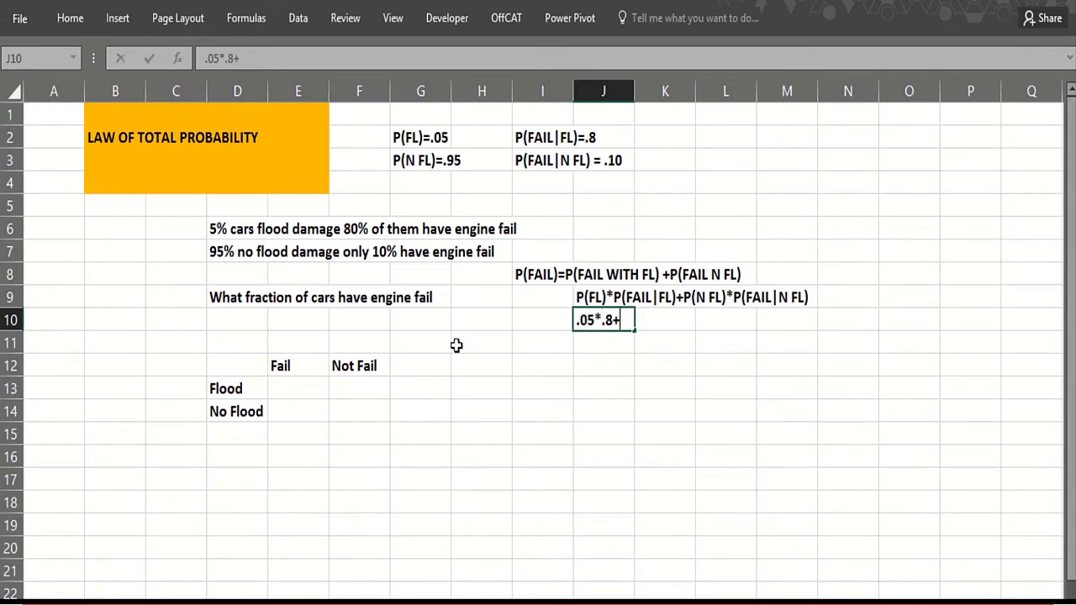
{"action": "type", "text": ".95*.10"}
{"action": "key", "text": "Return"}
{"action": "type", "text": "="}
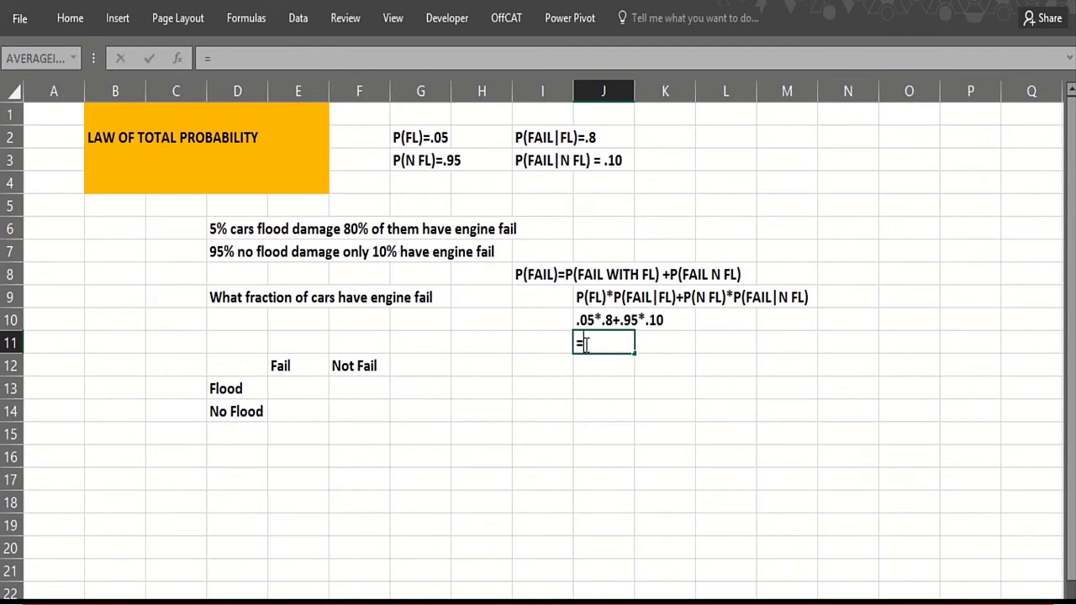
{"action": "type", "text": ".05*.8+.95*.10"}
{"action": "key", "text": "Return"}
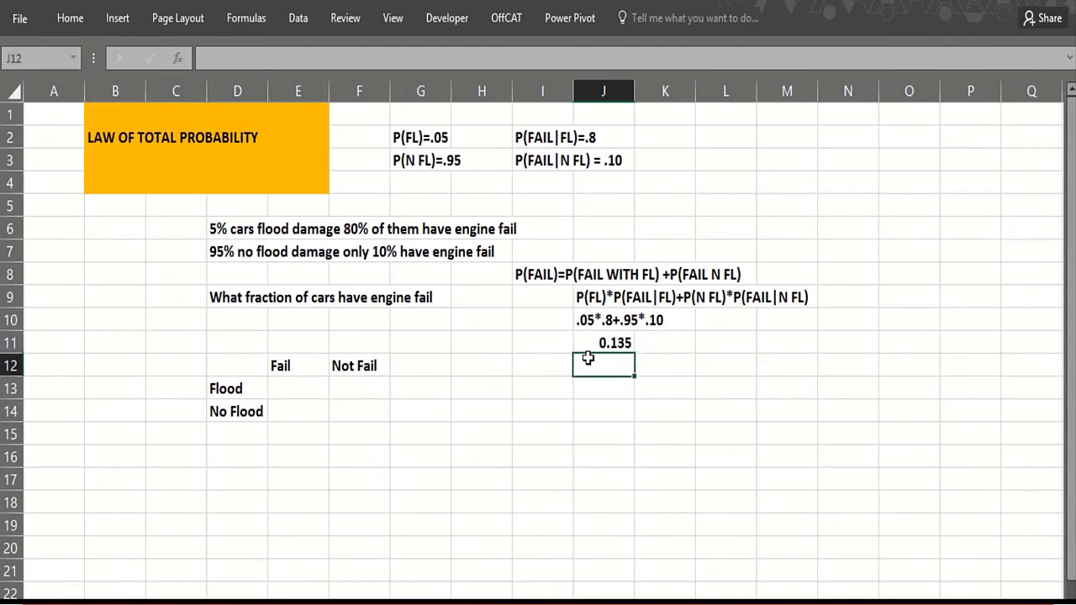
Step: Enter the conclusion "13.5% CHANCE CAR FAILS" in cell J12 below the calculated probability
{"action": "type", "text": "13.5% CH"}
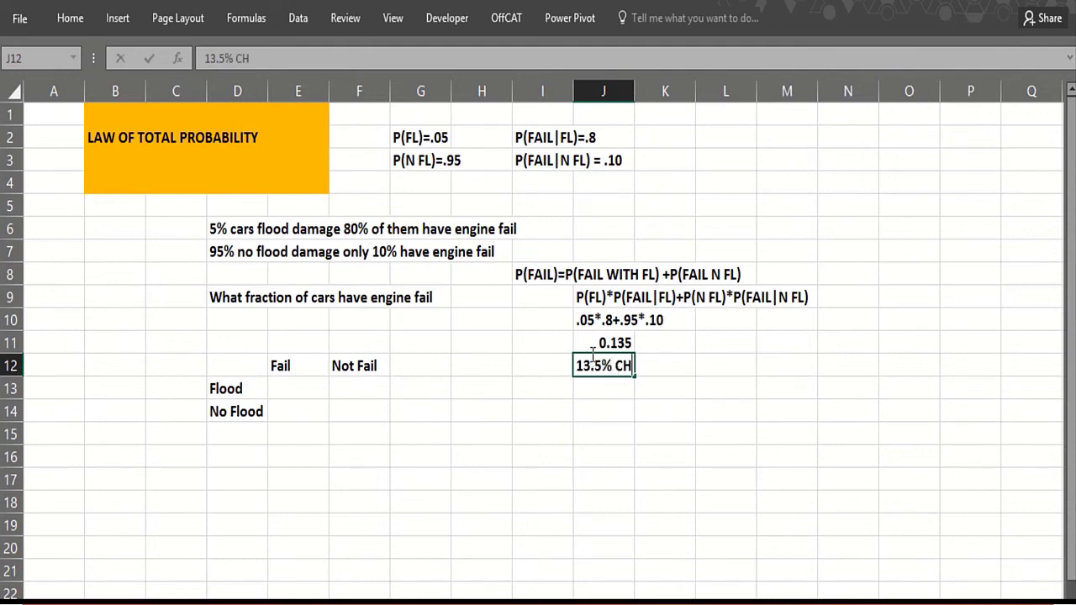
{"action": "type", "text": "ANCE C"}
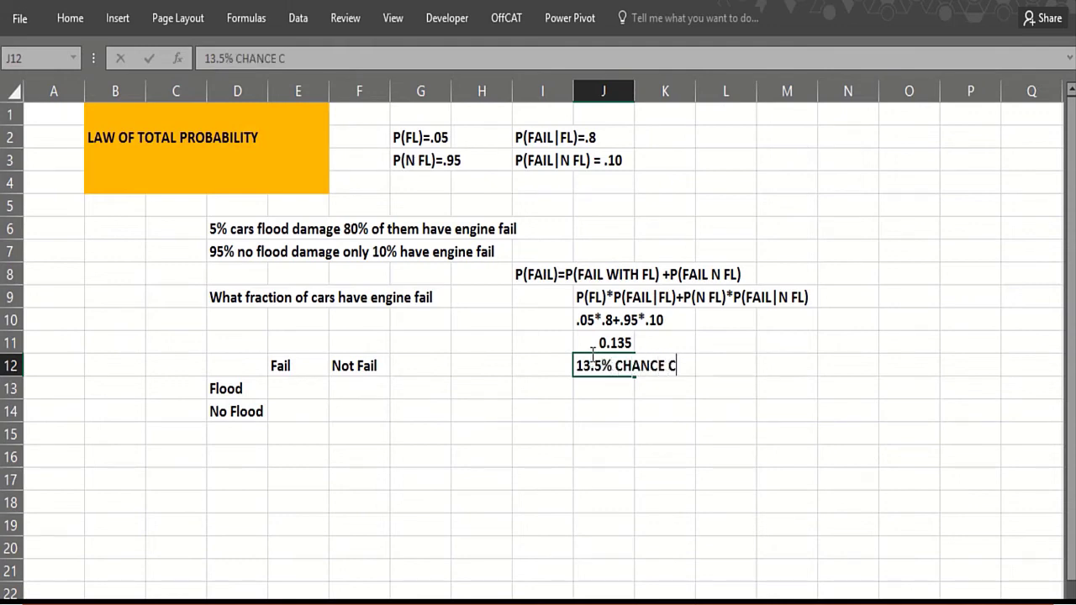
{"action": "type", "text": "AR FAILS"}
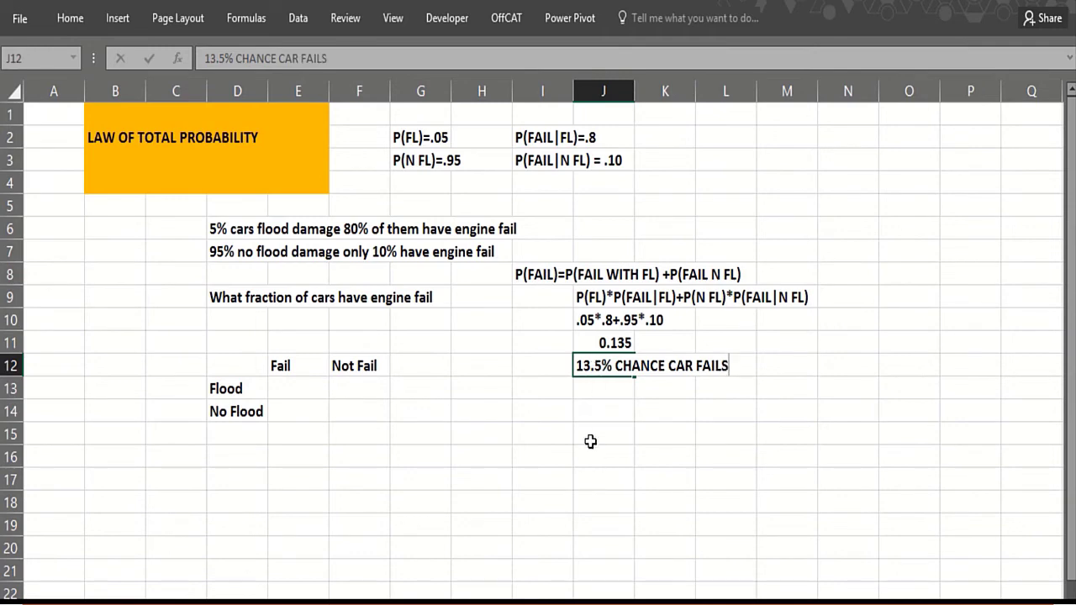
{"action": "key", "text": "Return"}
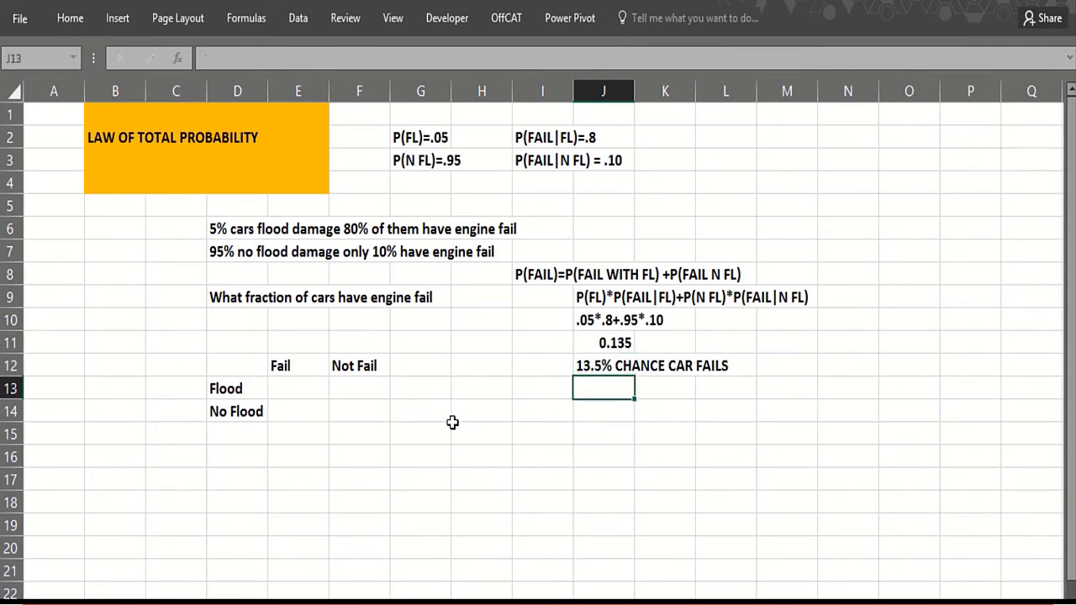
{"action": "left_click", "coordinate": [277, 388]}
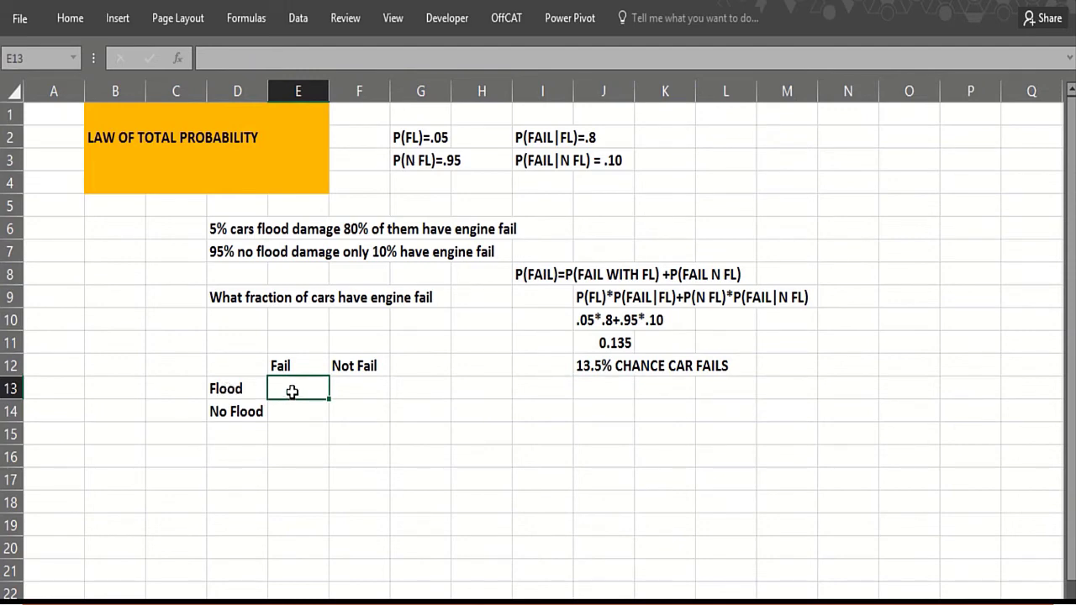
{"action": "left_click", "coordinate": [348, 393]}
{"action": "left_click", "coordinate": [301, 389]}
{"action": "left_click", "coordinate": [297, 410]}
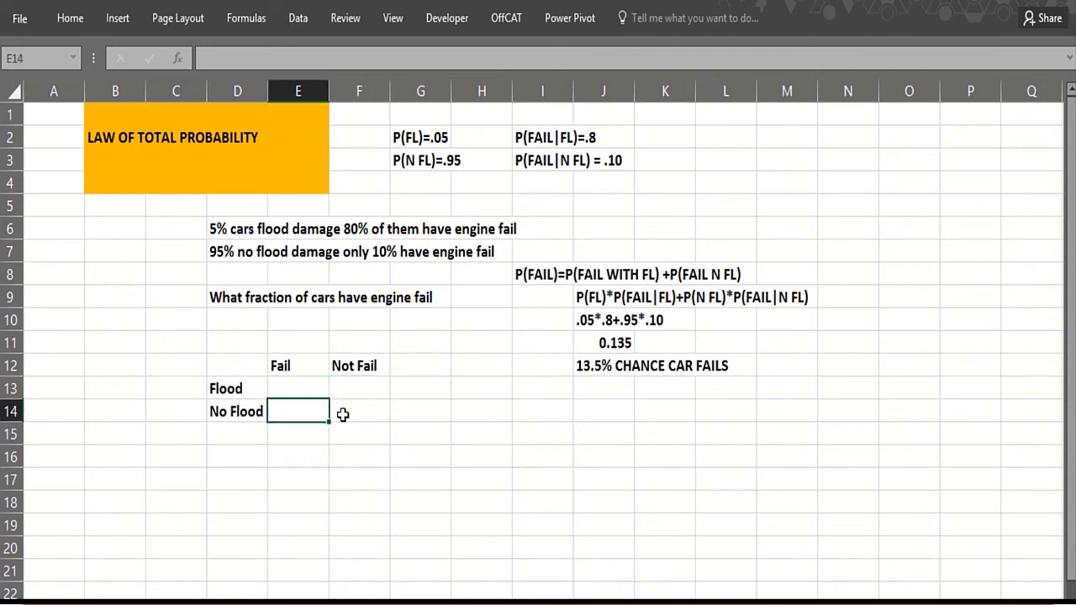
Step: Calculate the Fail column of the table with the formulas =.05*.8 in E13 for Flood and =.95*.10 in E14 for No Flood
{"action": "left_click", "coordinate": [283, 387]}
{"action": "type", "text": "="}
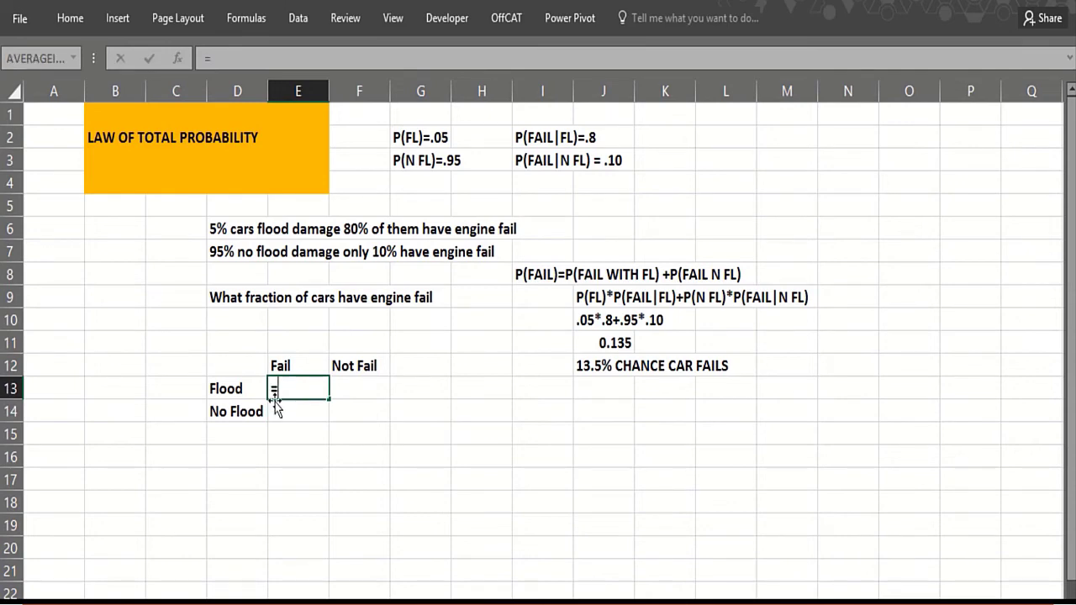
{"action": "type", "text": ".05"}
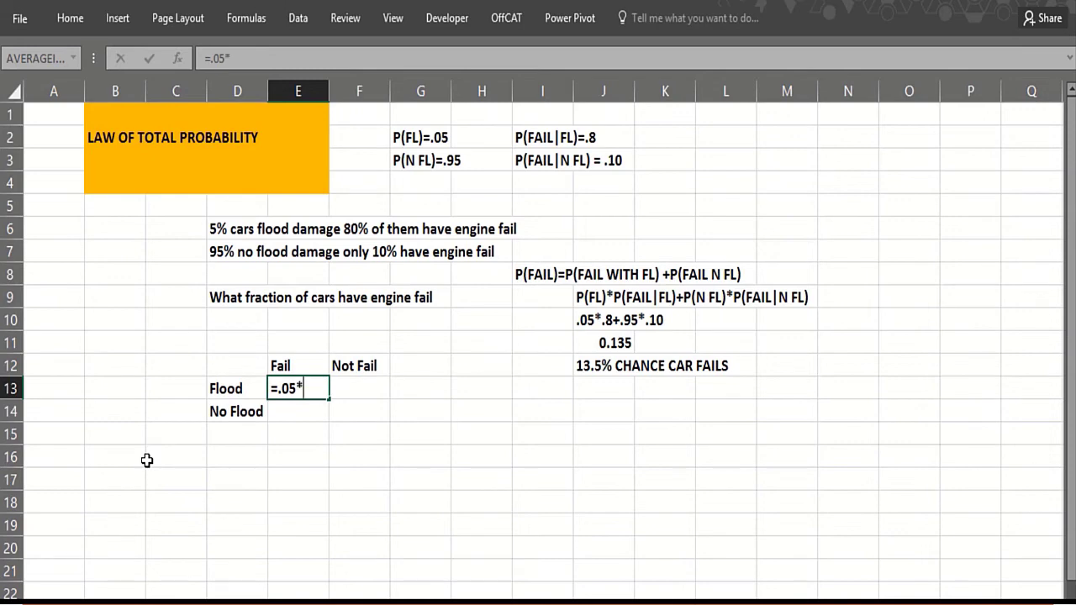
{"action": "type", "text": "*.8"}
{"action": "key", "text": "Return"}
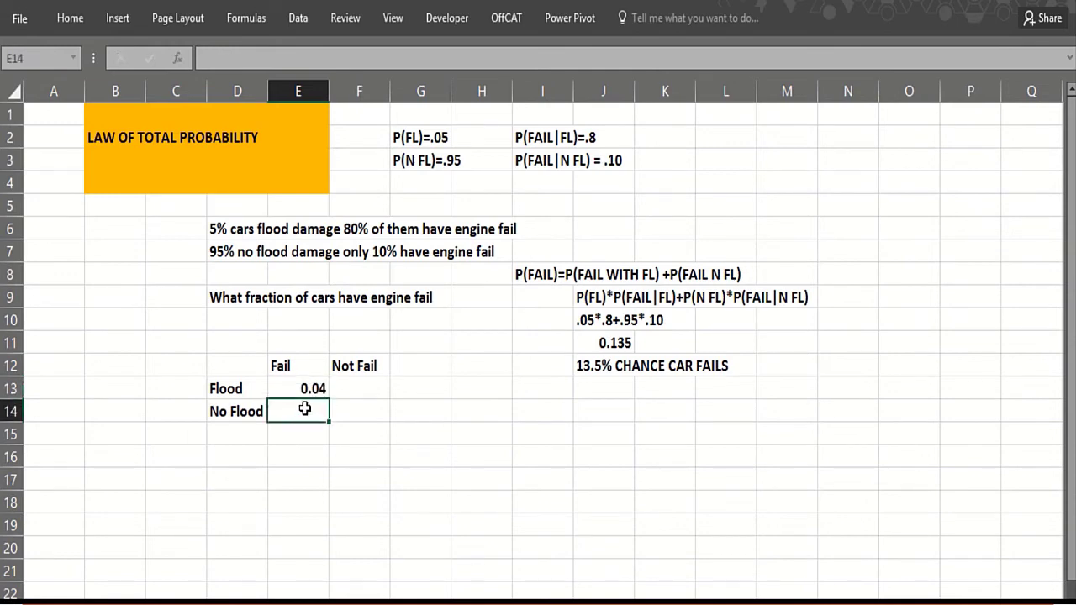
{"action": "type", "text": "="}
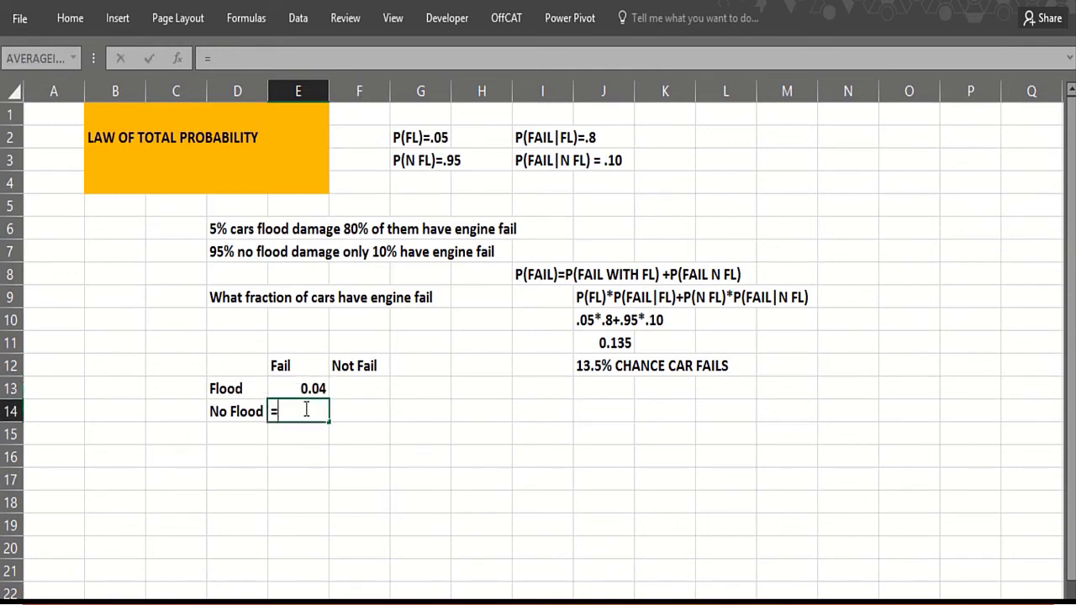
{"action": "type", "text": ".95*.10"}
{"action": "key", "text": "Return"}
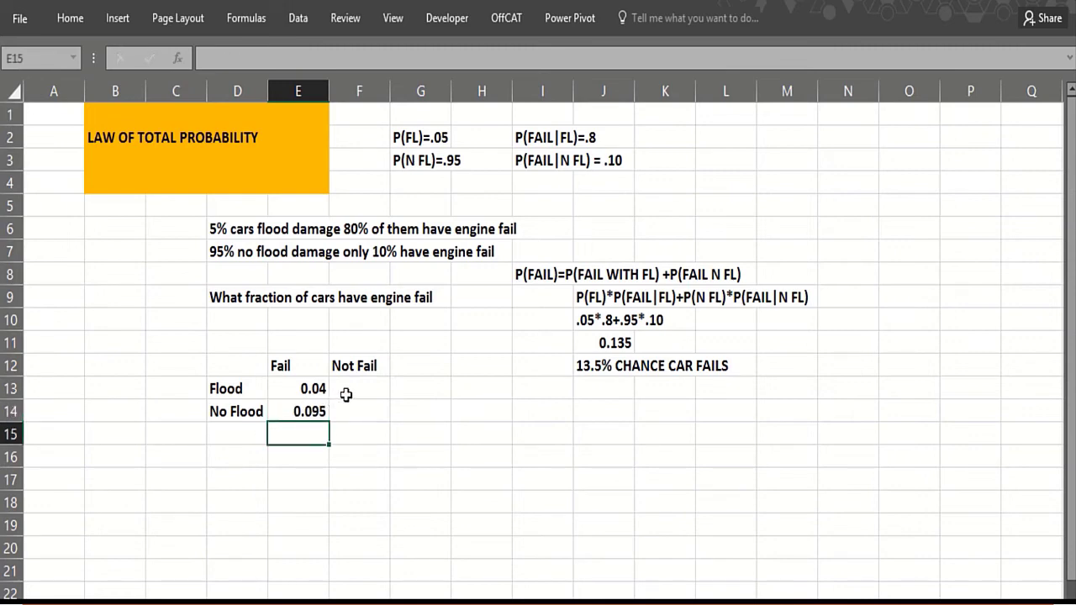
Step: Enter .01 in cell F13 as the probability of Flood and Not Fail
{"action": "left_click", "coordinate": [346, 395]}
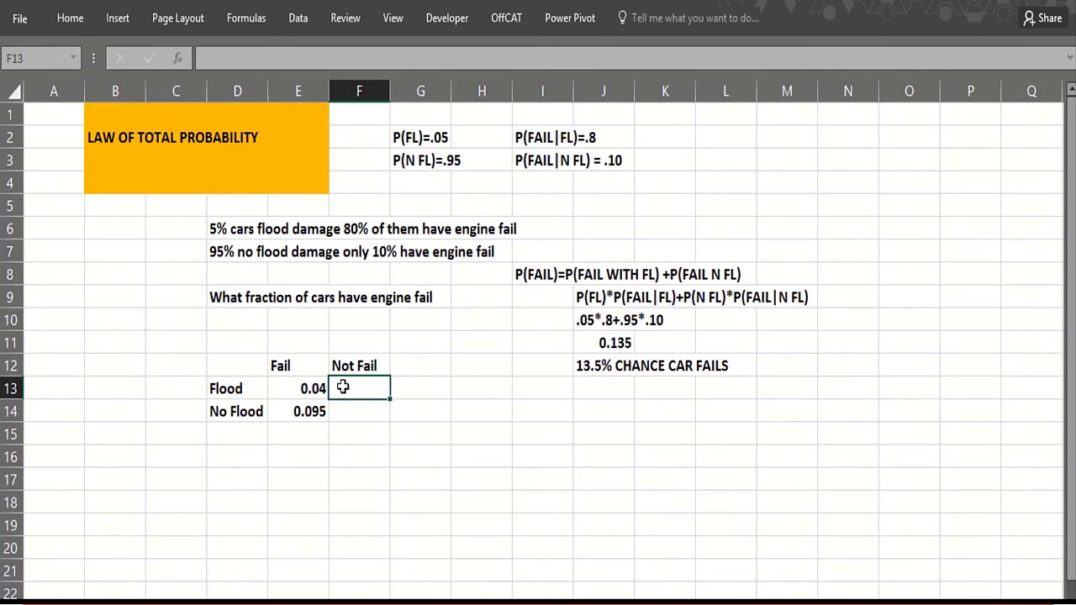
{"action": "left_click", "coordinate": [311, 386]}
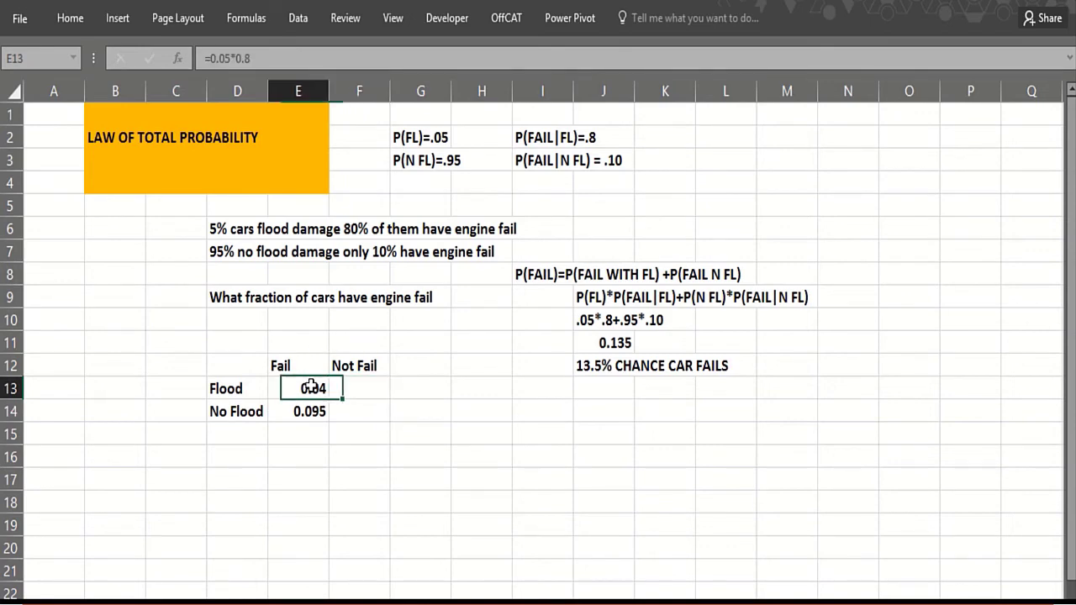
{"action": "left_click", "coordinate": [360, 386]}
{"action": "type", "text": ".01"}
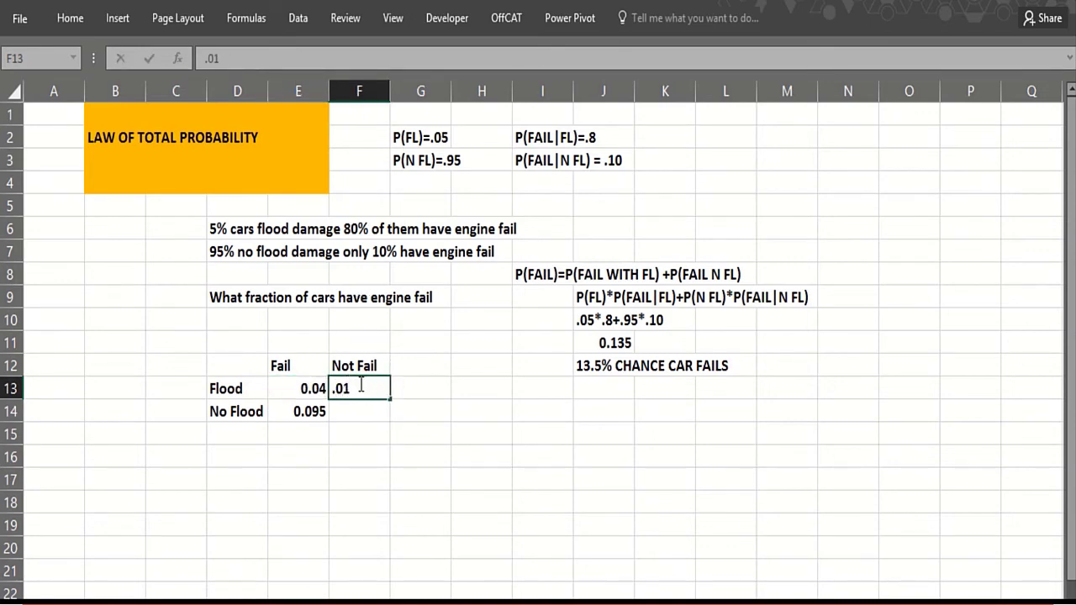
{"action": "key", "text": "Return"}
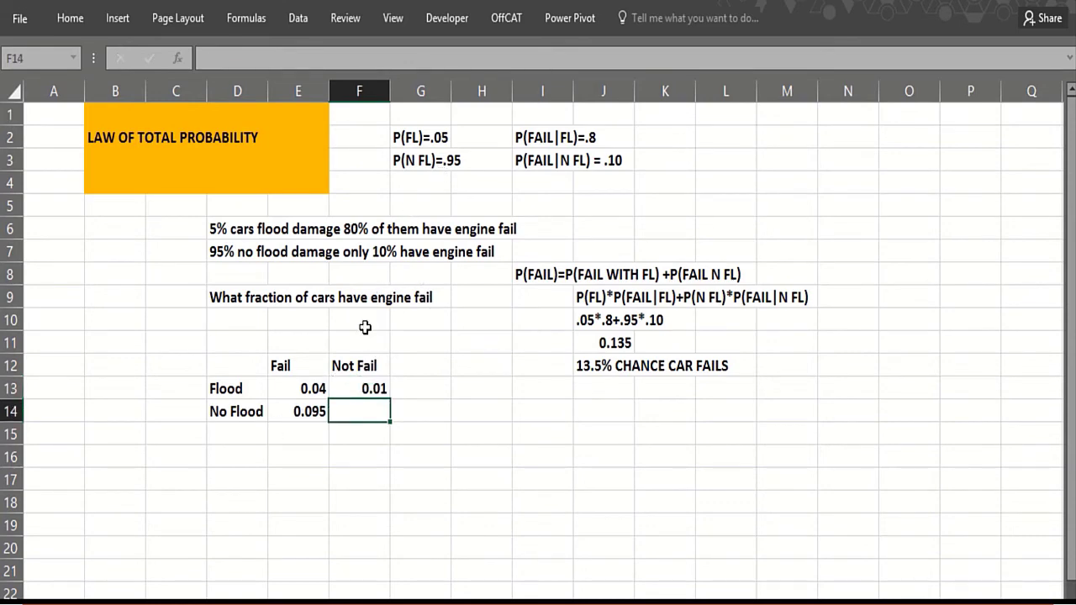
Step: Calculate the No Flood and Not Fail probability in cell F14 with the formula =.95-E14
{"action": "type", "text": "=.95-"}
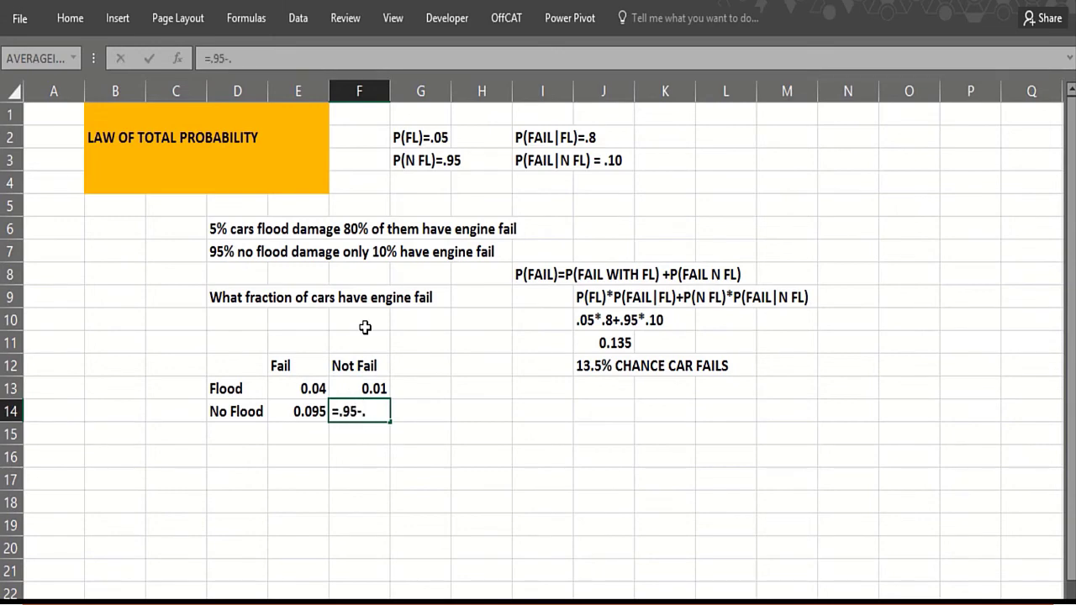
{"action": "type", "text": "."}
{"action": "left_click", "coordinate": [298, 411]}
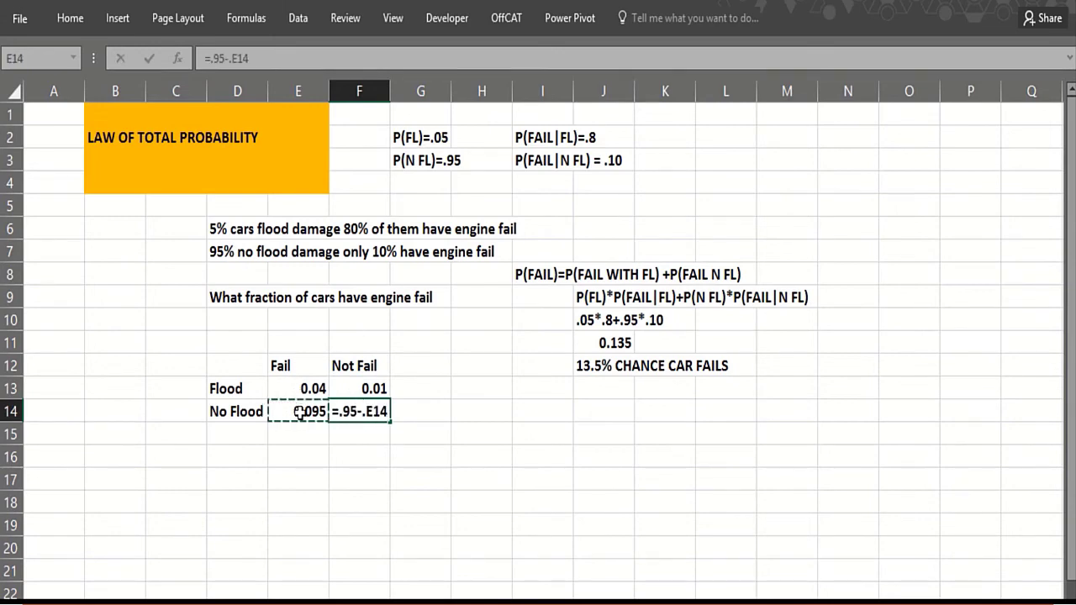
{"action": "key", "text": "Return"}
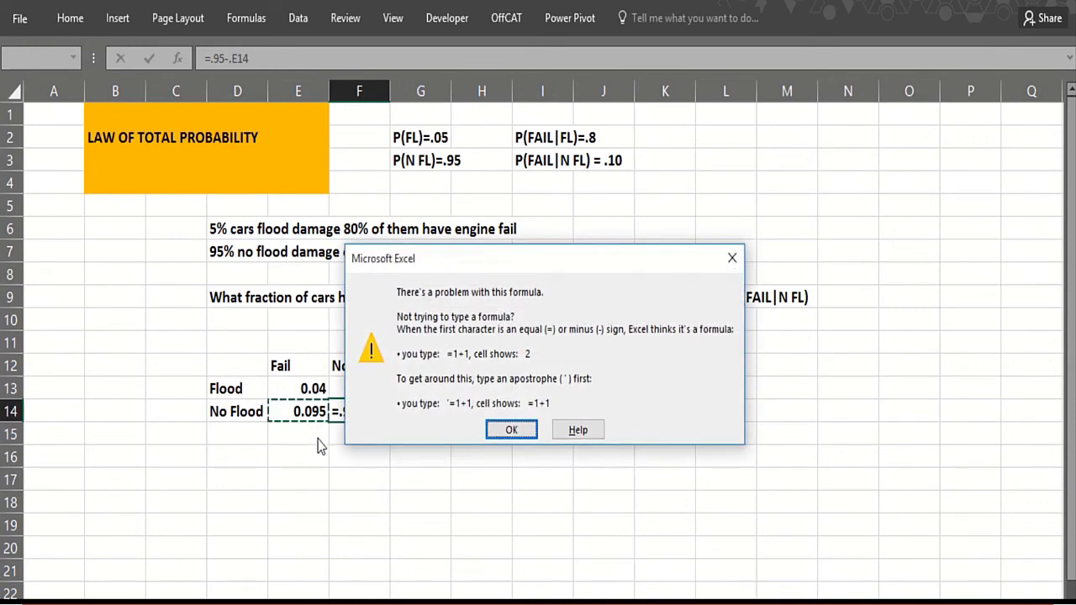
{"action": "left_click", "coordinate": [511, 430]}
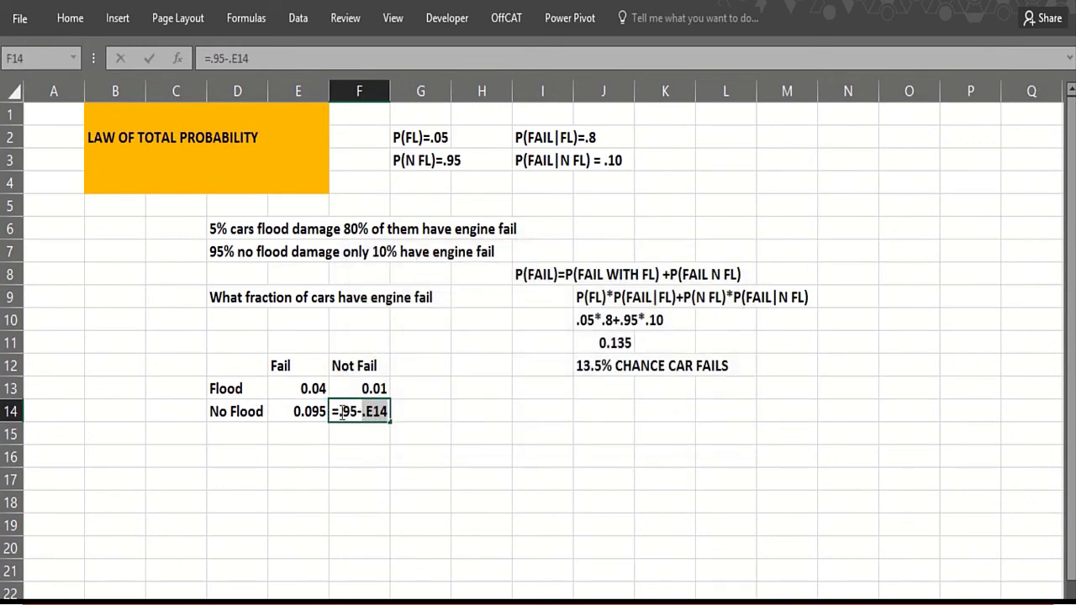
{"action": "left_click", "coordinate": [387, 412]}
{"action": "key", "text": "BackSpace"}
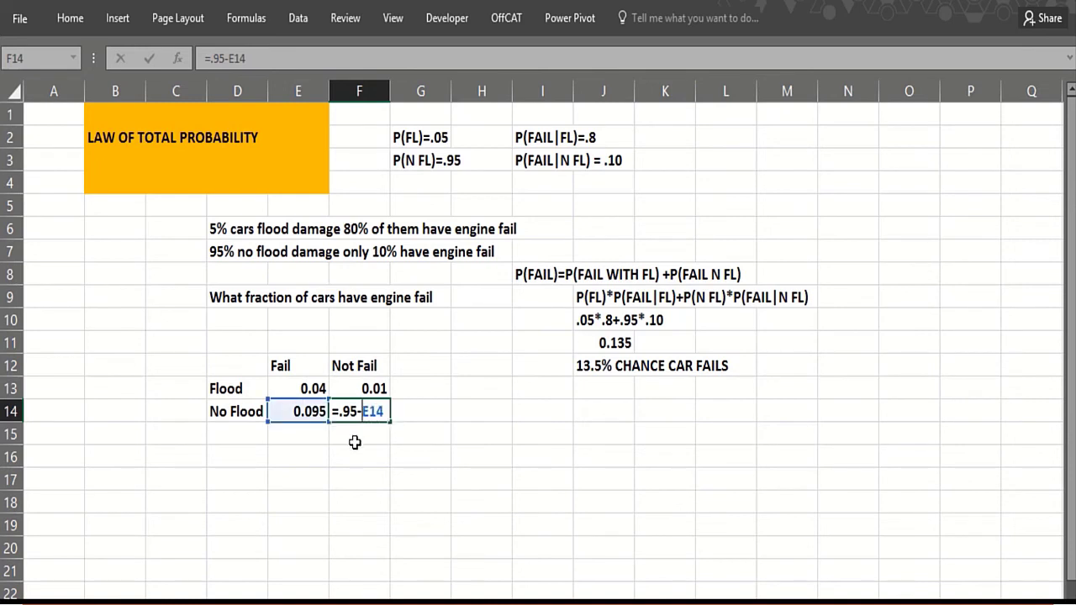
{"action": "key", "text": "Return"}
{"action": "left_click", "coordinate": [318, 468]}
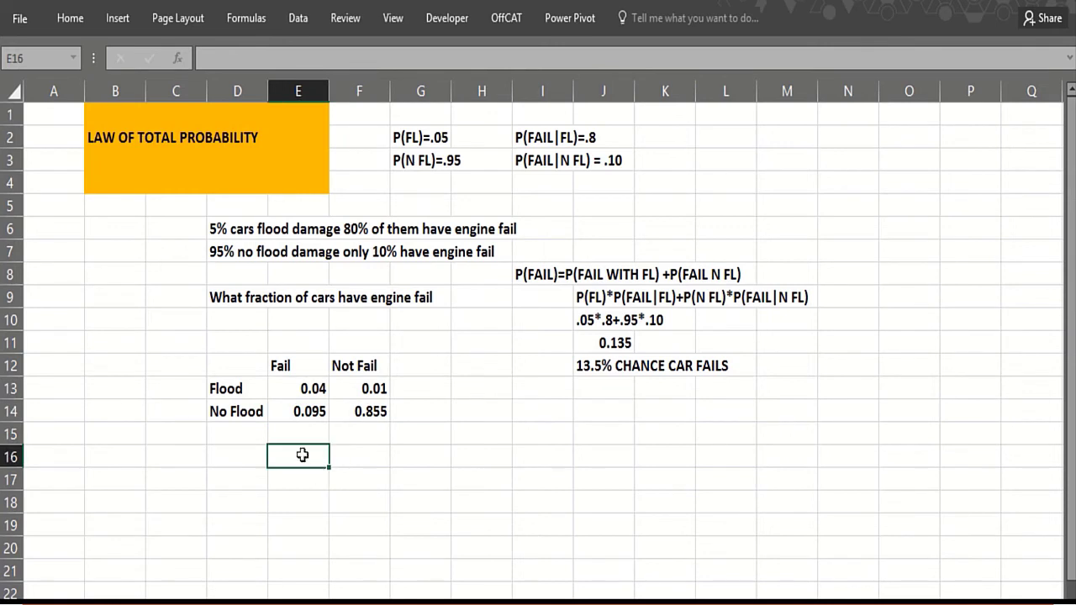
{"action": "left_click", "coordinate": [299, 412]}
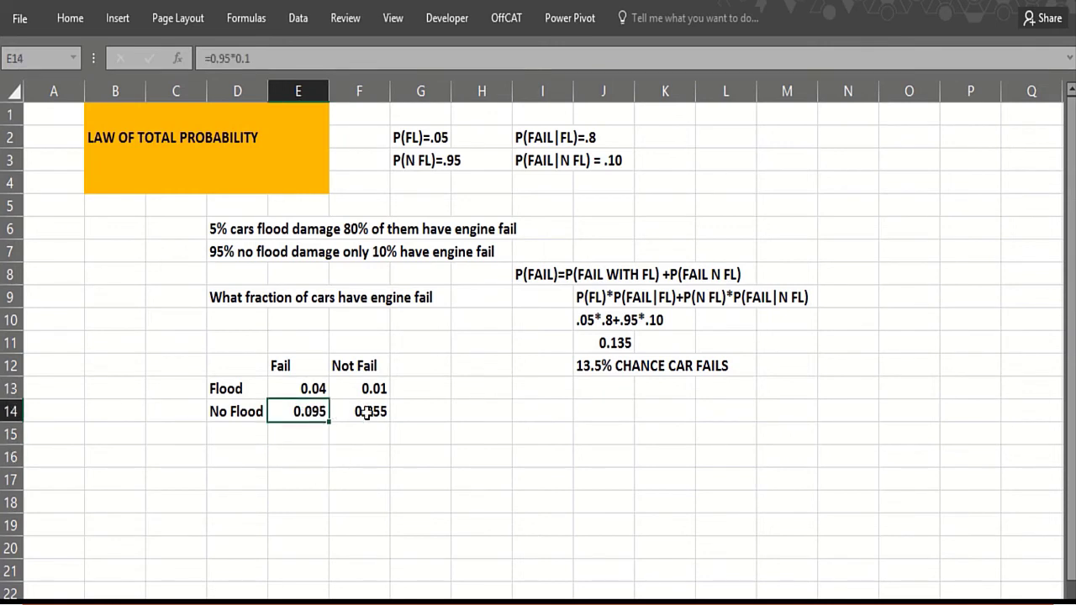
{"action": "left_click", "coordinate": [305, 455]}
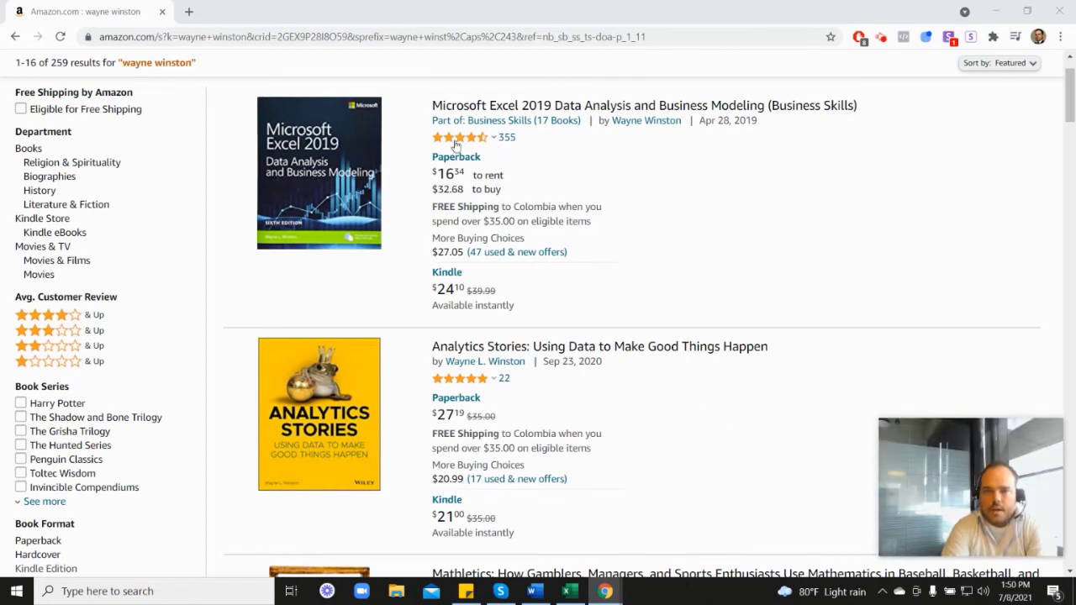
Step: Switch to the Amazon book search results in the browser and look through the listings down to the Marketing Analytics title
{"action": "mouse_move", "coordinate": [460, 145]}
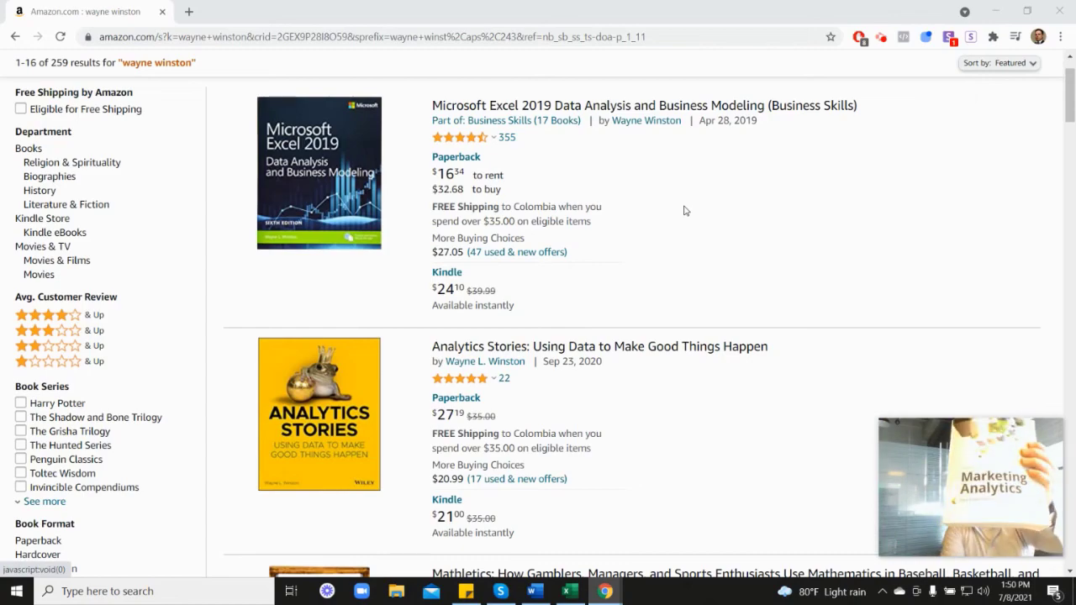
{"action": "scroll", "coordinate": [953, 343], "scroll_direction": "down", "scroll_amount": 5}
{"action": "scroll", "coordinate": [542, 420], "scroll_direction": "down", "scroll_amount": 2}
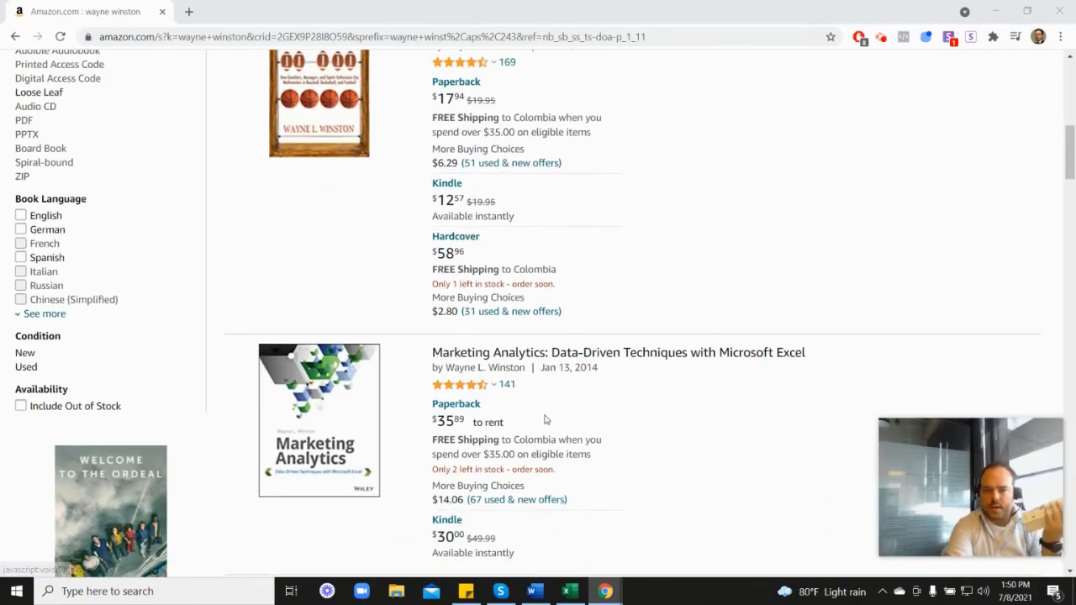
{"action": "mouse_move", "coordinate": [475, 315]}
{"action": "scroll", "coordinate": [625, 320], "scroll_direction": "up", "scroll_amount": 5}
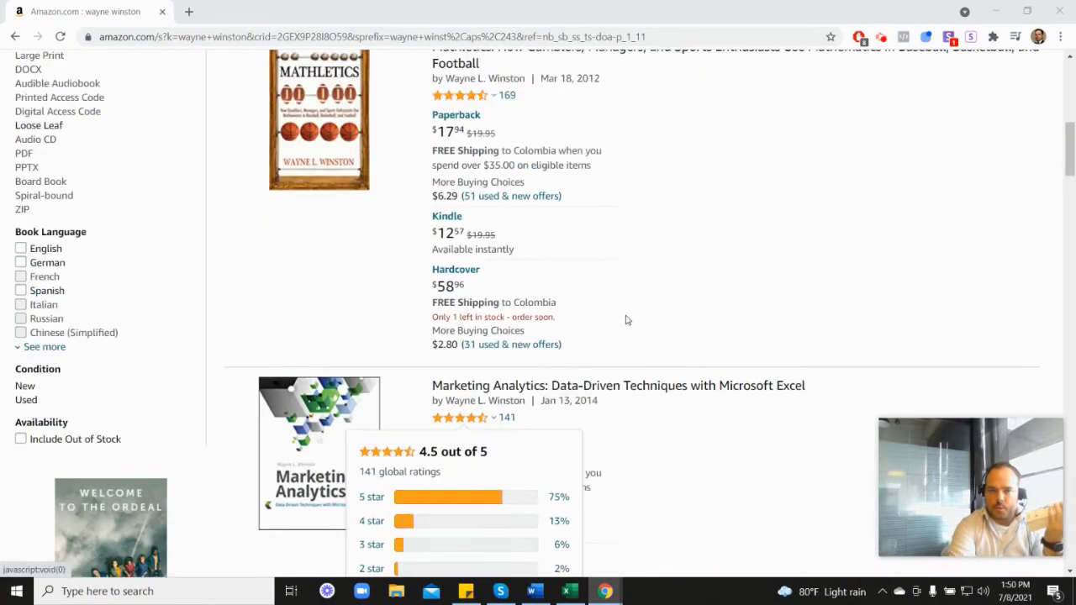